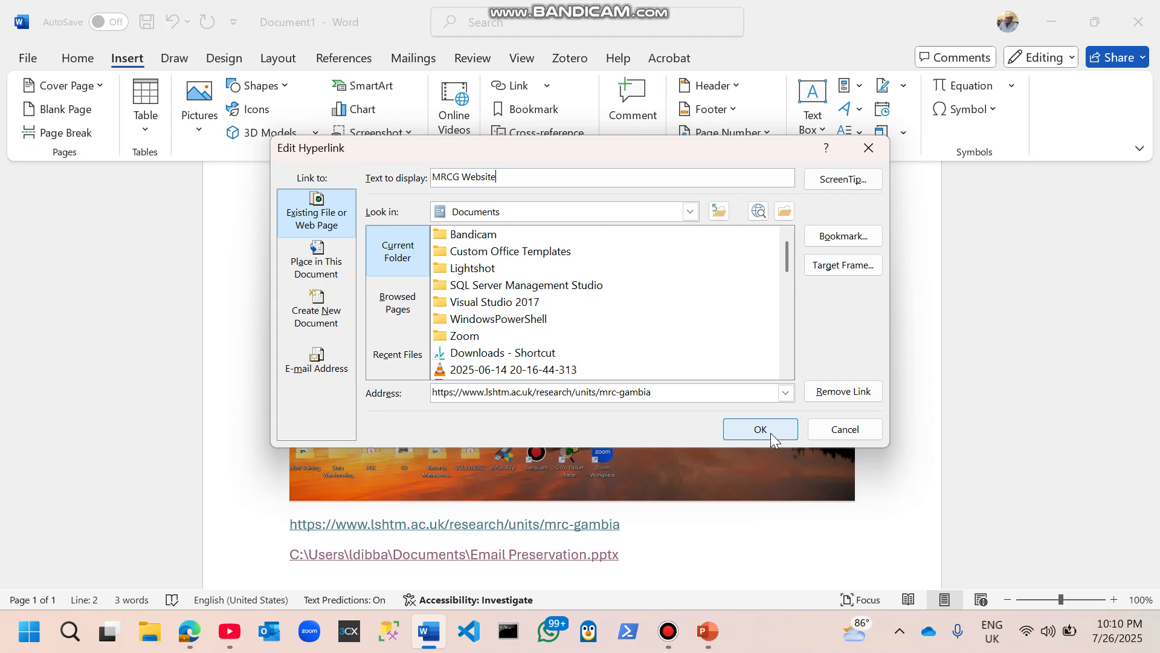
Step: Confirm the hyperlink edit with MRCG Website as the display text
left_click(760, 430)
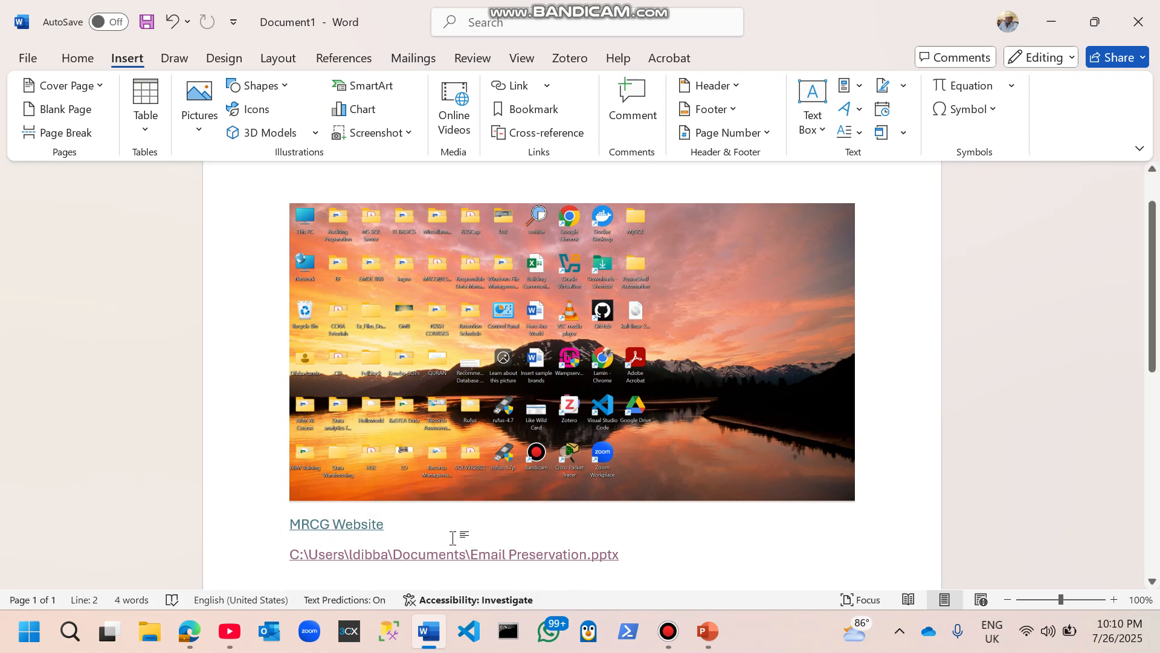
Step: Follow the MRCG Website link, skipping the link verification, to open the LSHTM MRC Gambia page
left_click(349, 524, "ctrl")
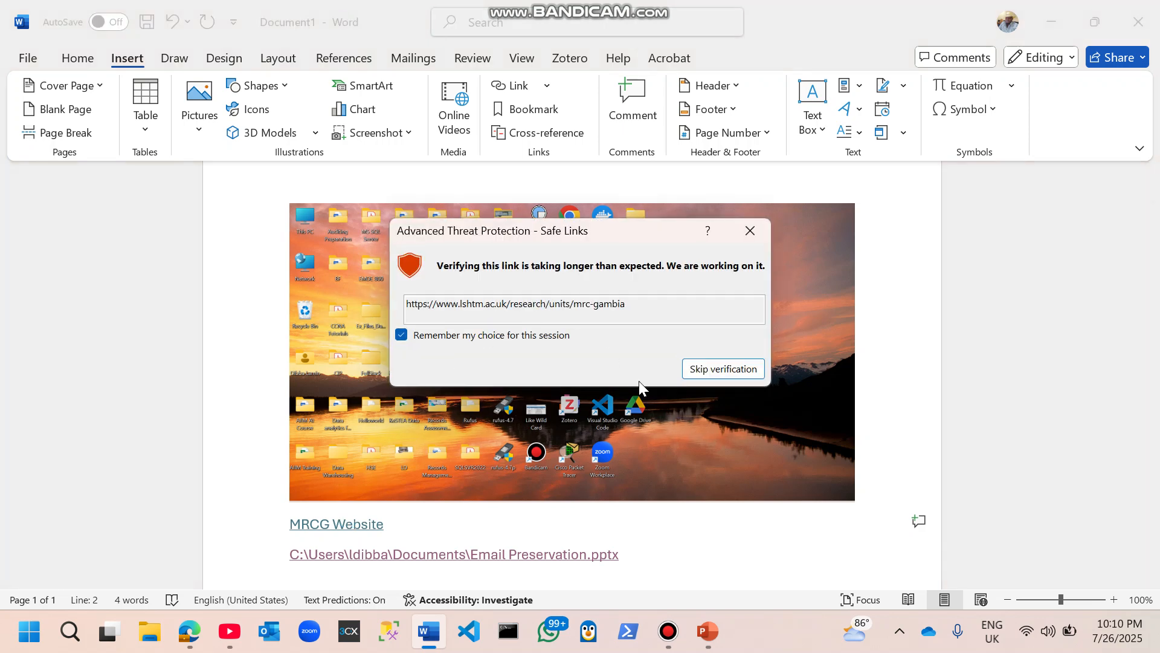
left_click(721, 373)
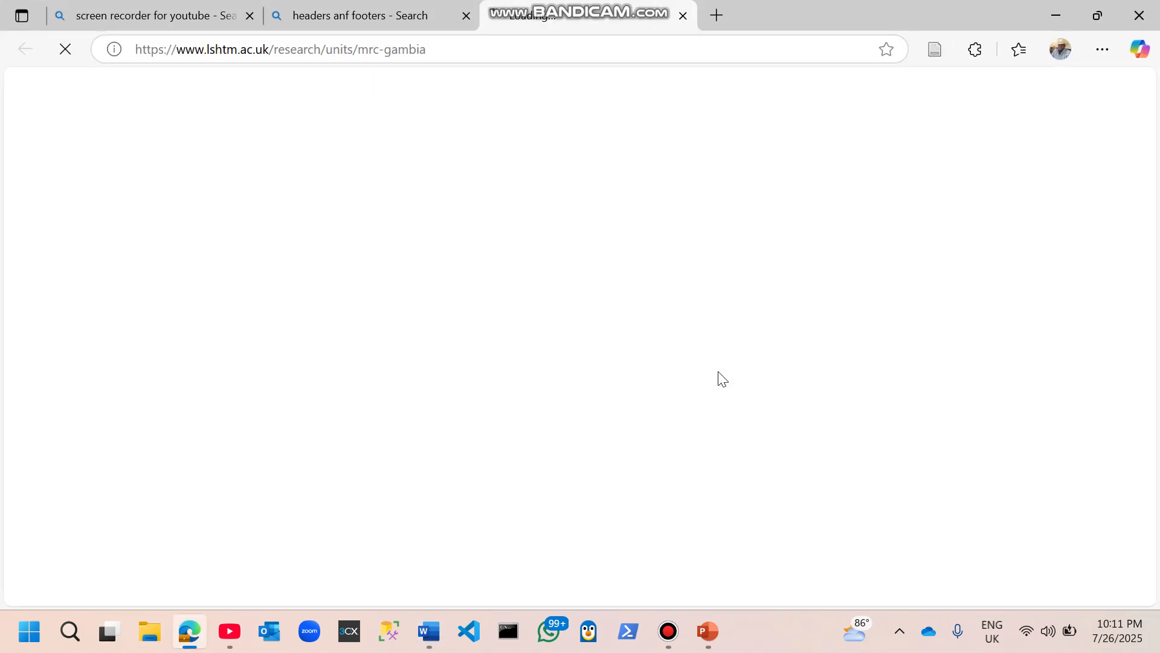
Step: Close the other browser tabs and switch back to the Word document
left_click(249, 17)
left_click(249, 17)
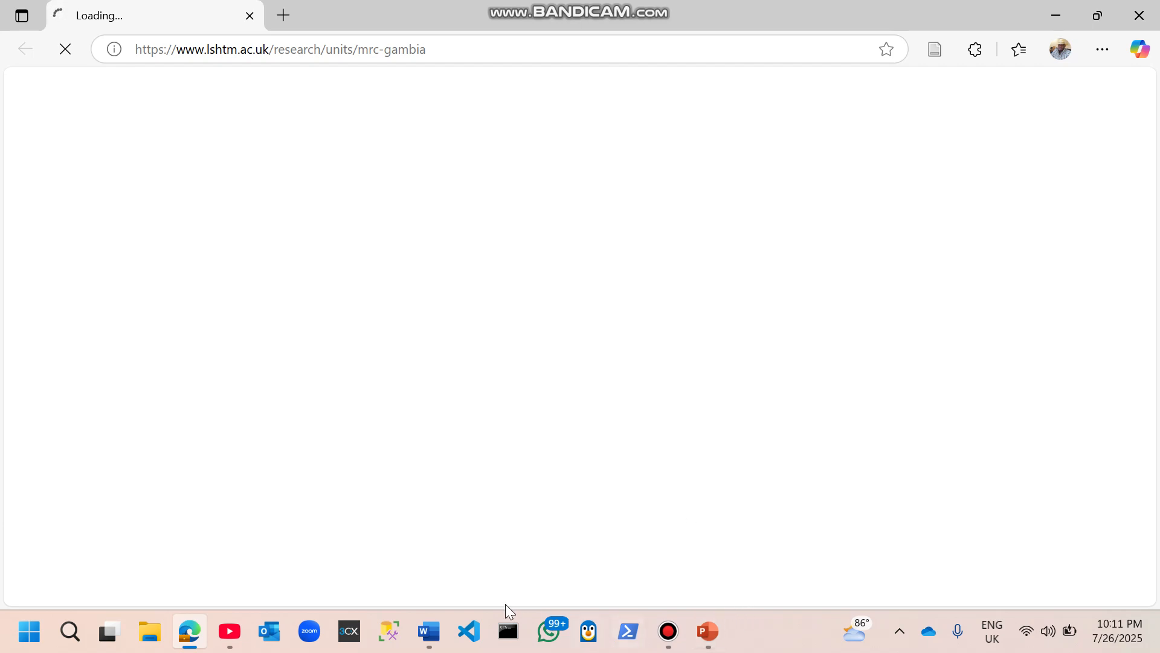
mouse_move(433, 643)
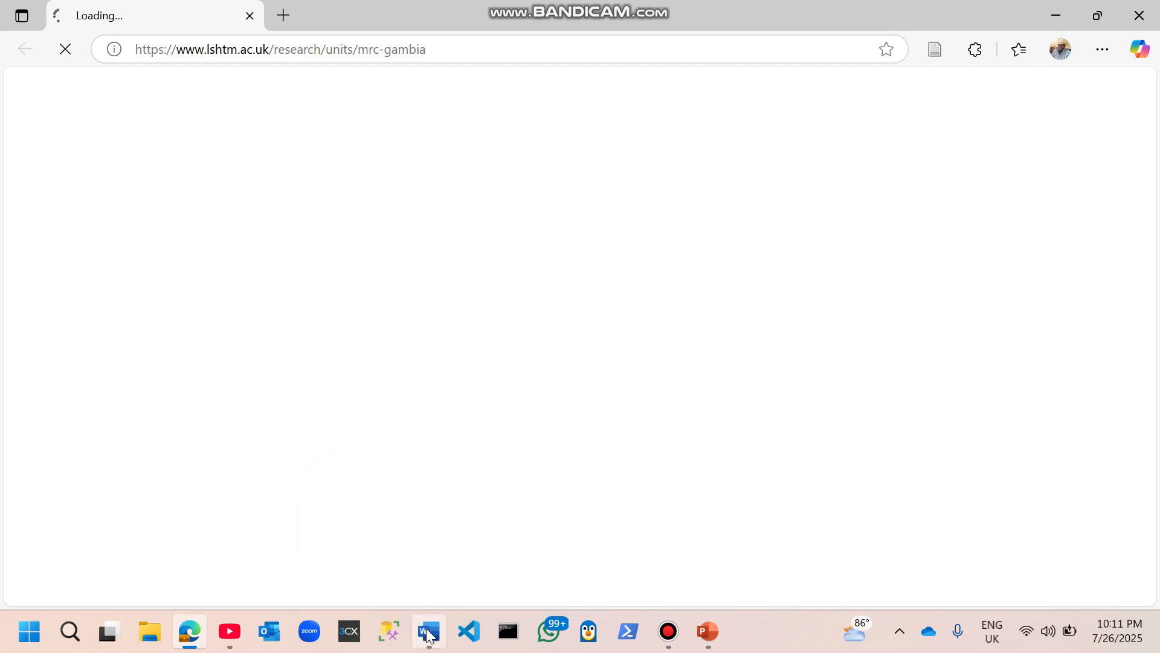
left_click(429, 634)
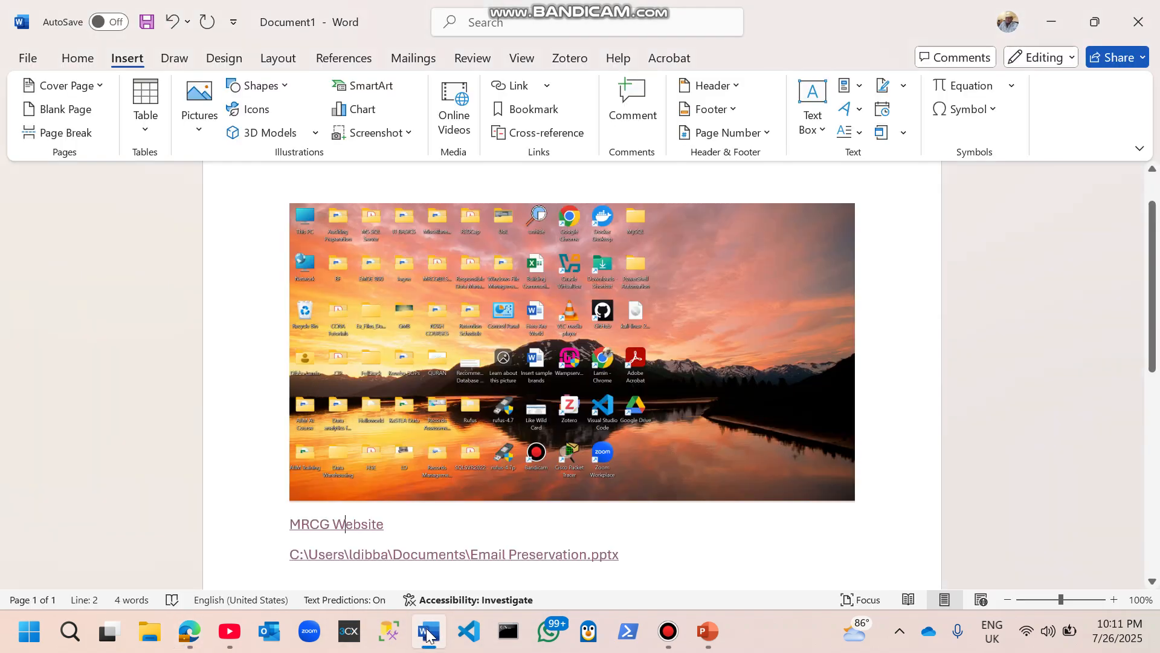
Step: Change the file path link's display text to POWERPOINT FILE and start a new line below it
left_click(471, 555)
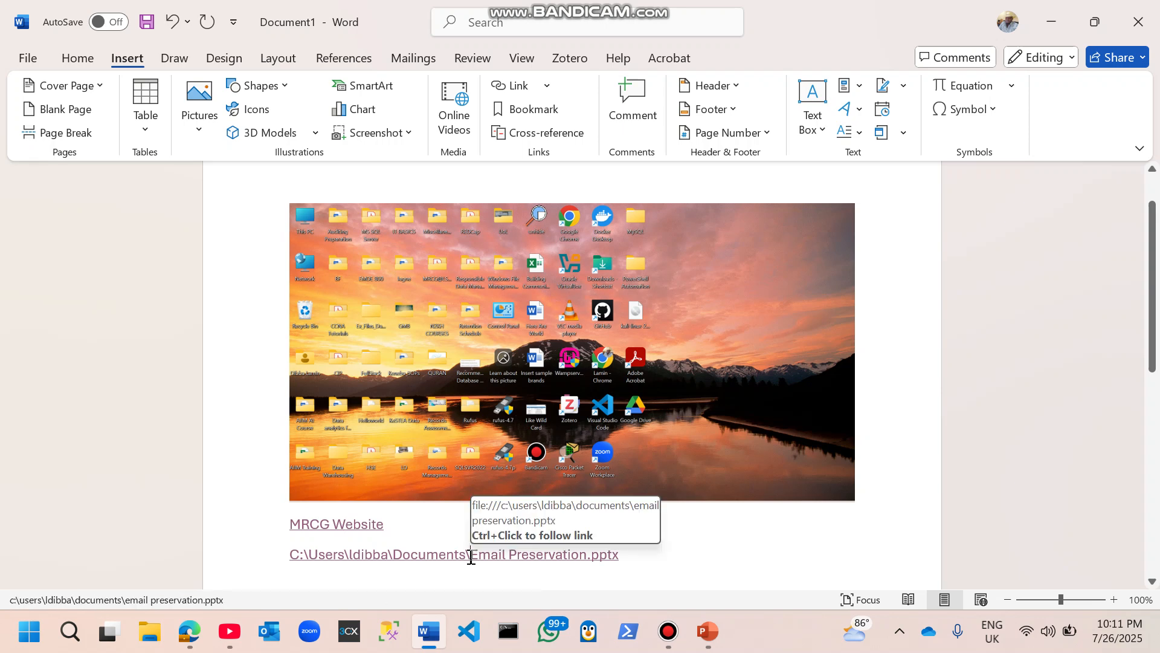
right_click(471, 554)
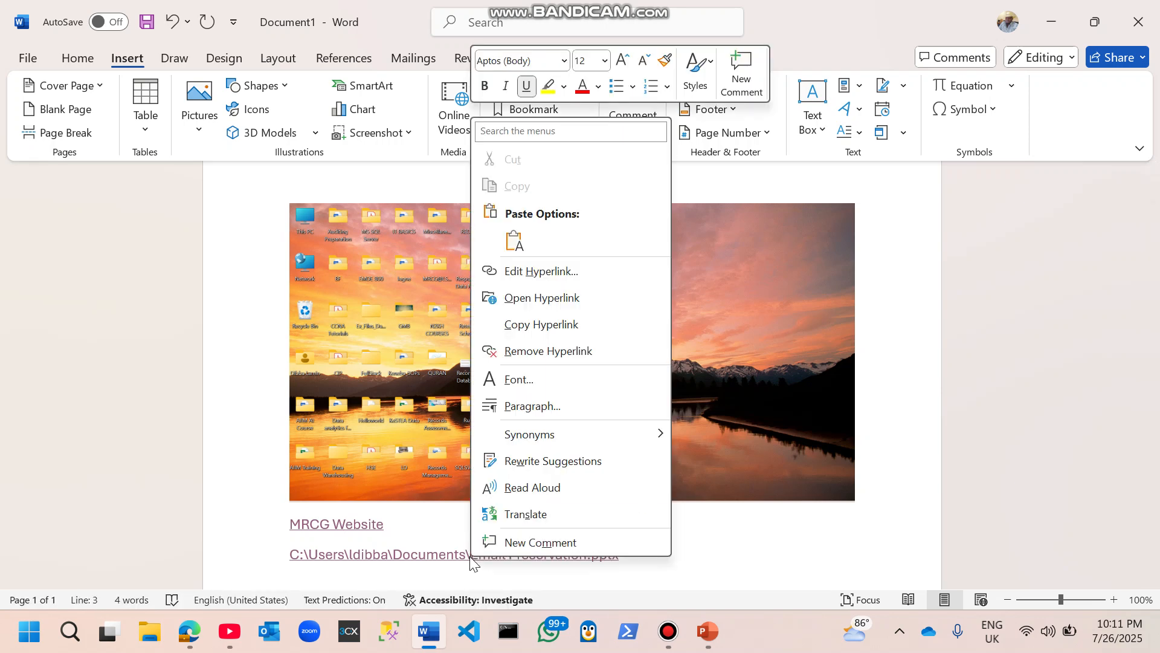
left_click(563, 273)
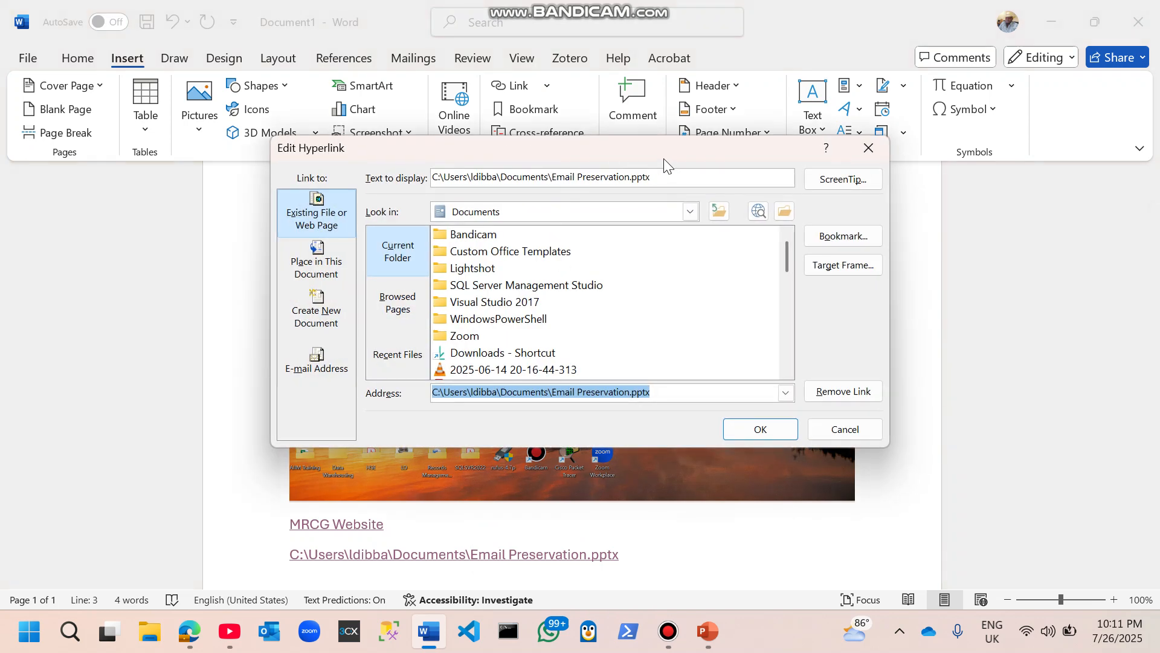
left_click_drag(653, 176, 405, 180)
key("Caps_Lock")
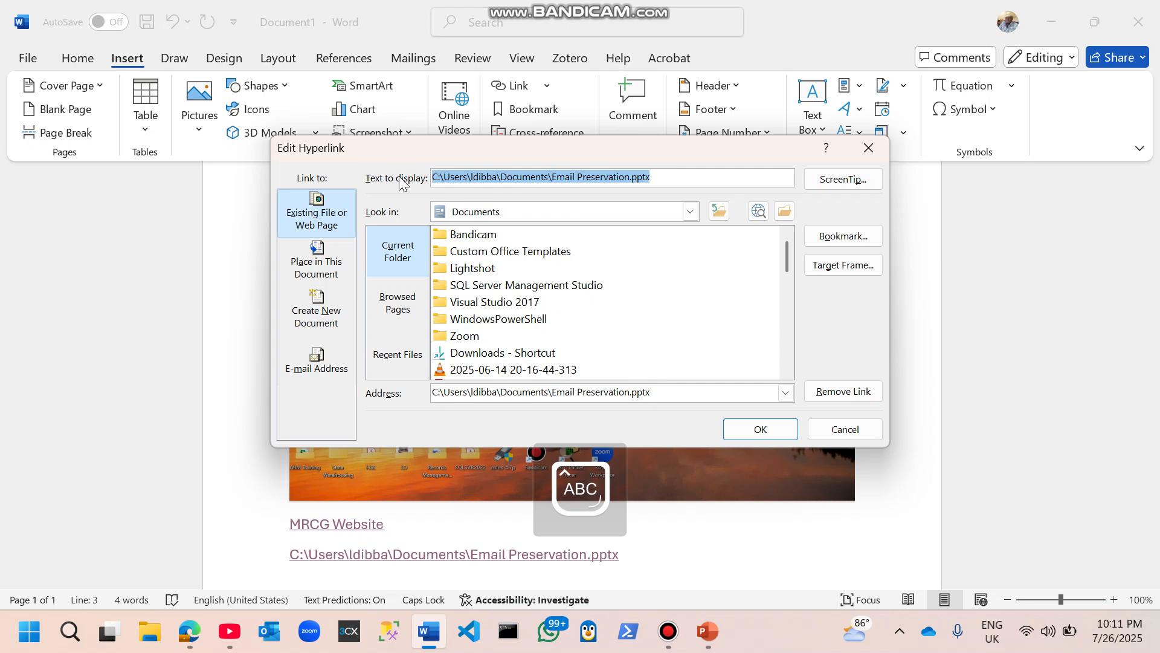
type("POWER")
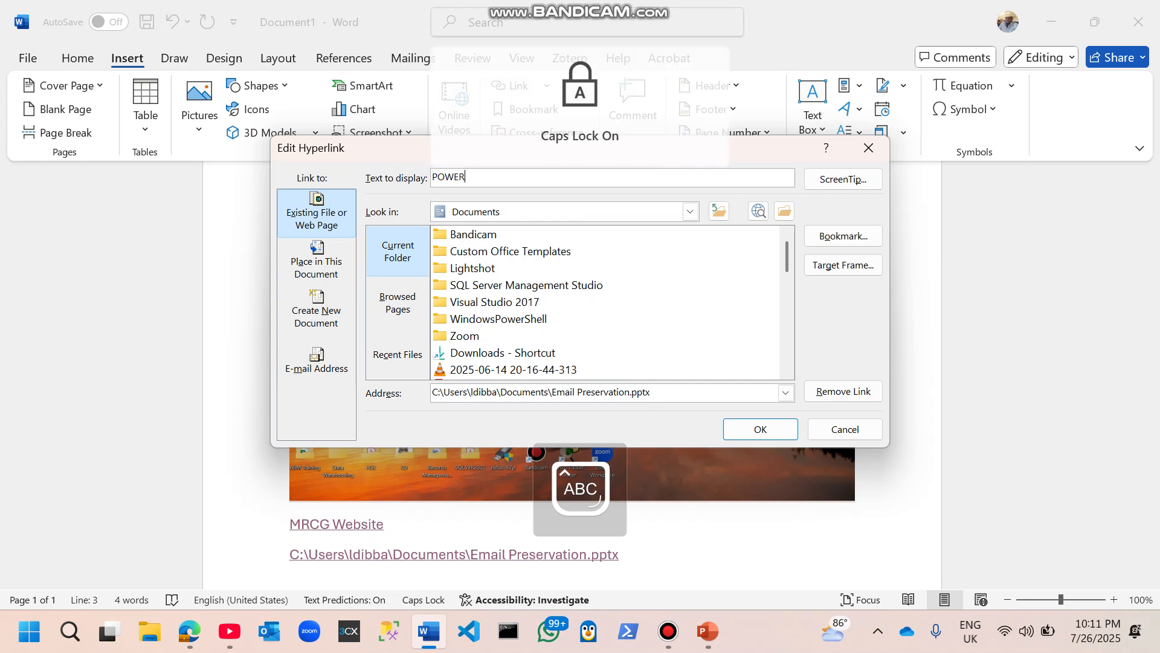
type("POINT F")
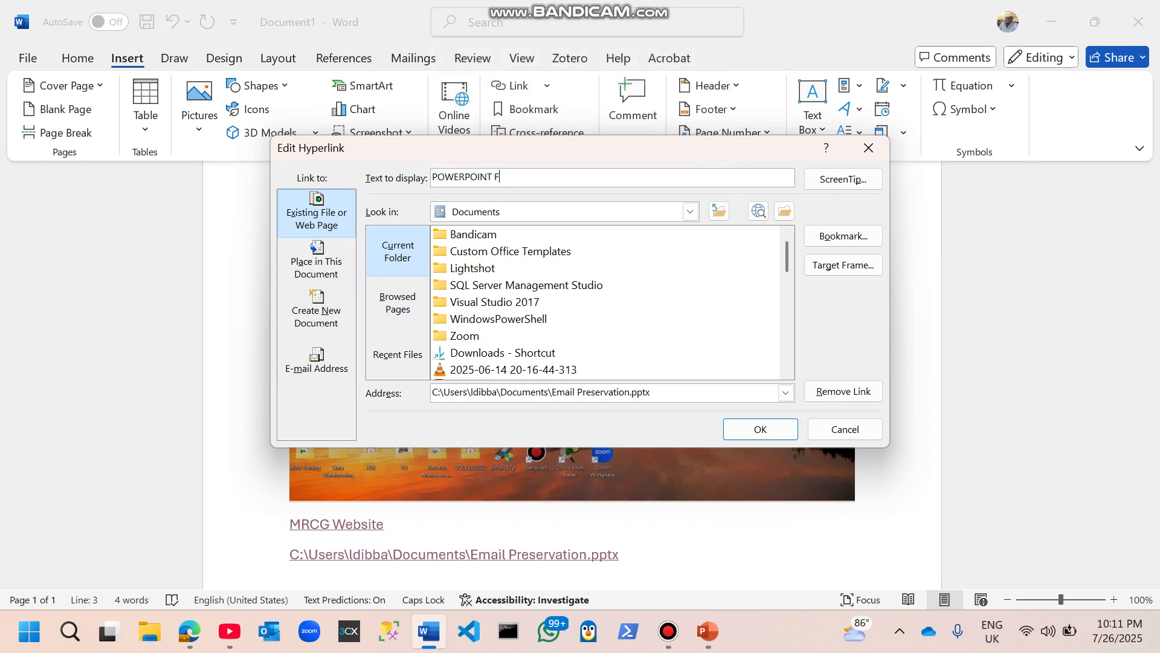
type("ILE")
left_click(754, 429)
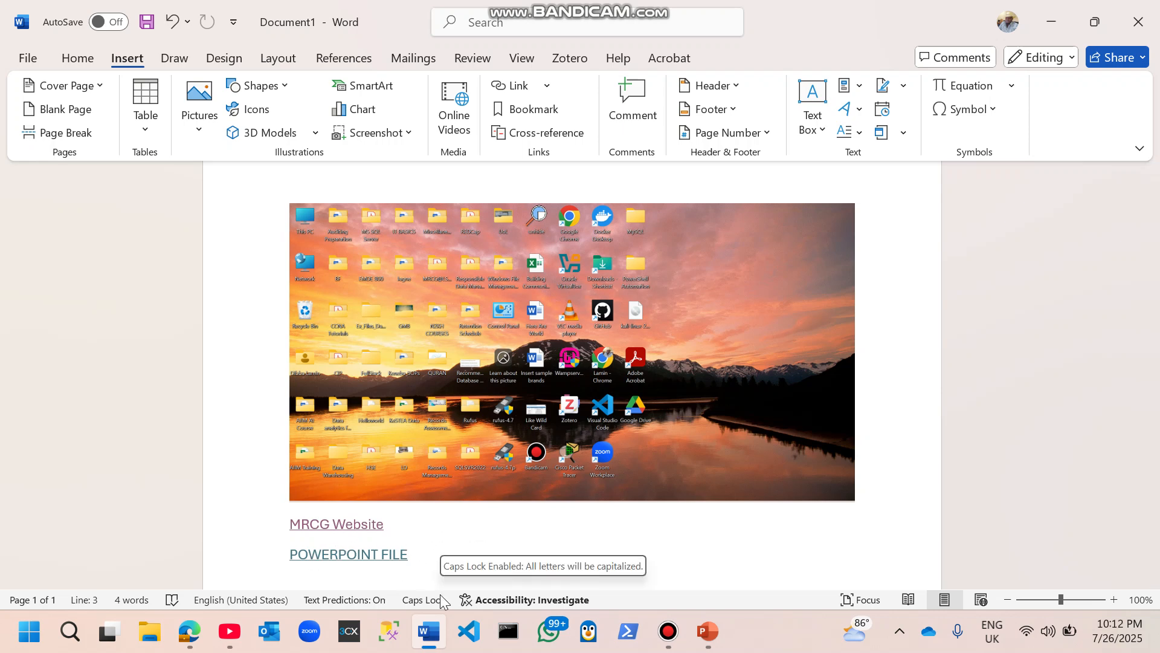
key("Return")
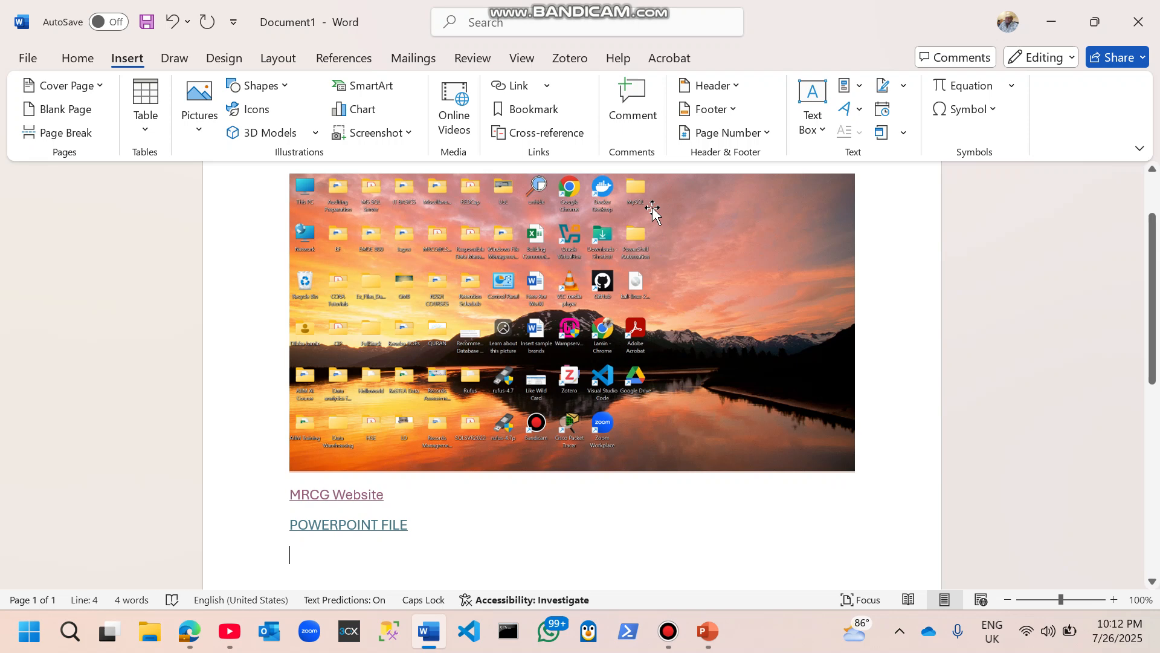
Step: Add and post the comment 'Please change name to ppt' on the POWERPOINT FILE link
left_click(627, 104)
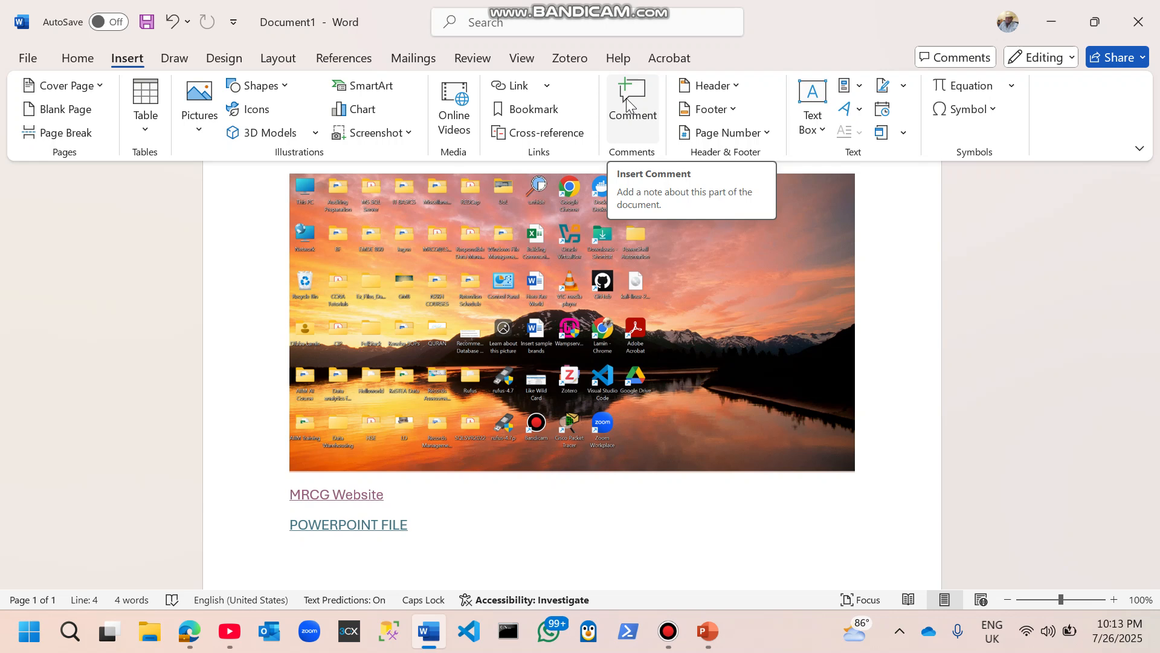
left_click(626, 98)
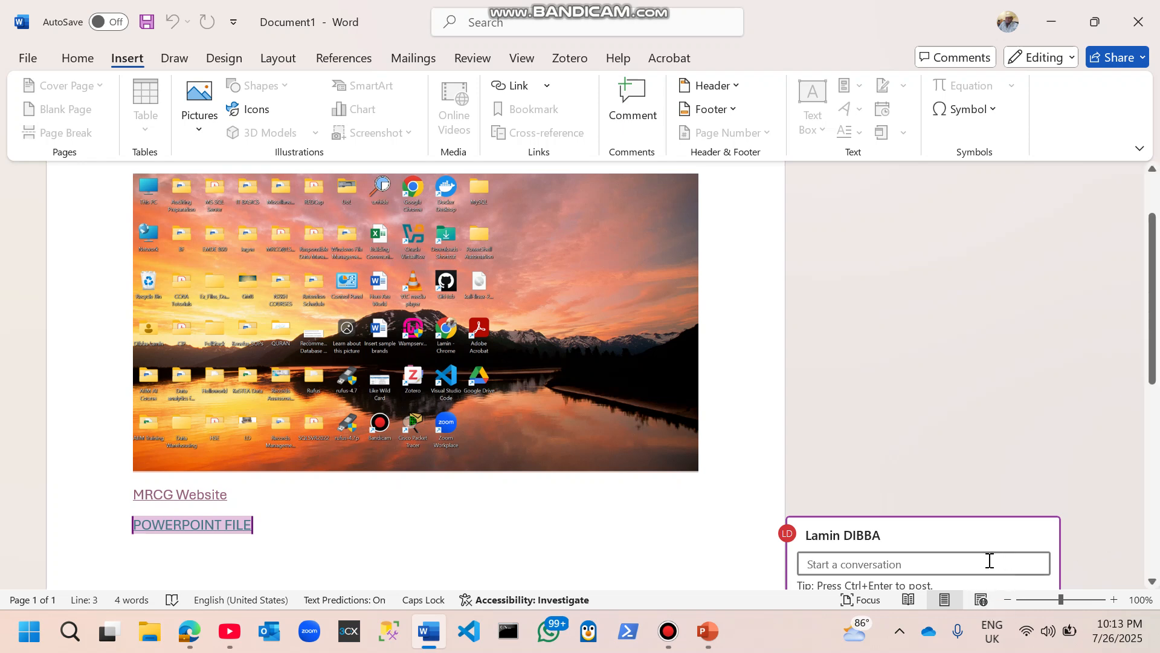
key("Caps_Lock")
type("Ple")
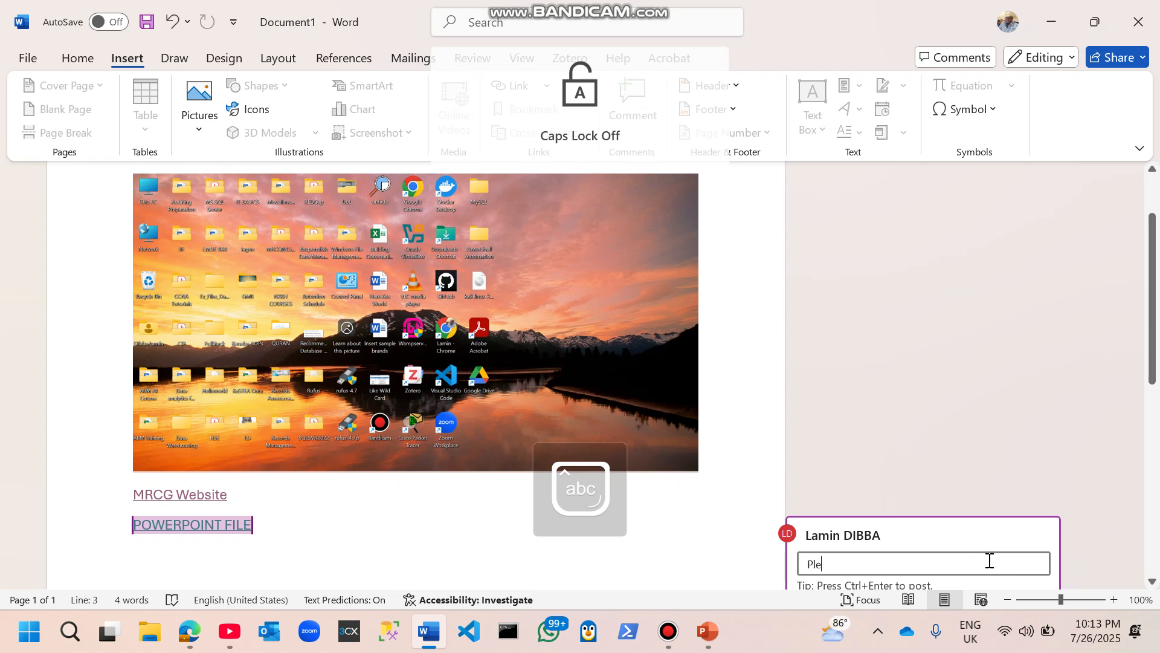
type("ase")
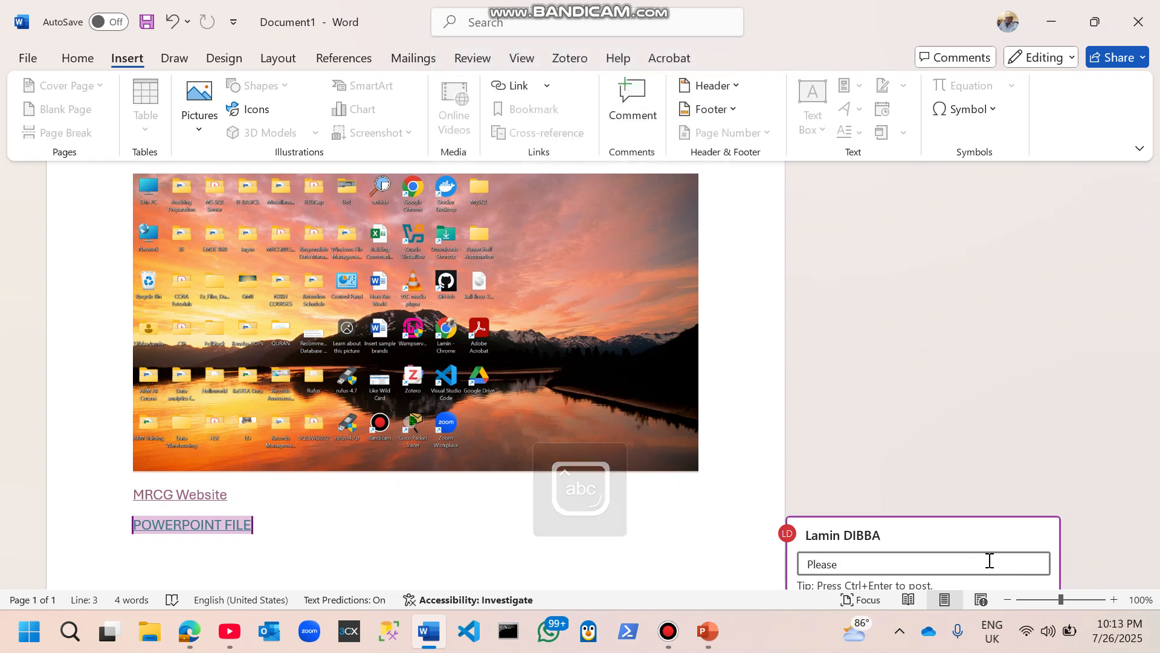
type(" change")
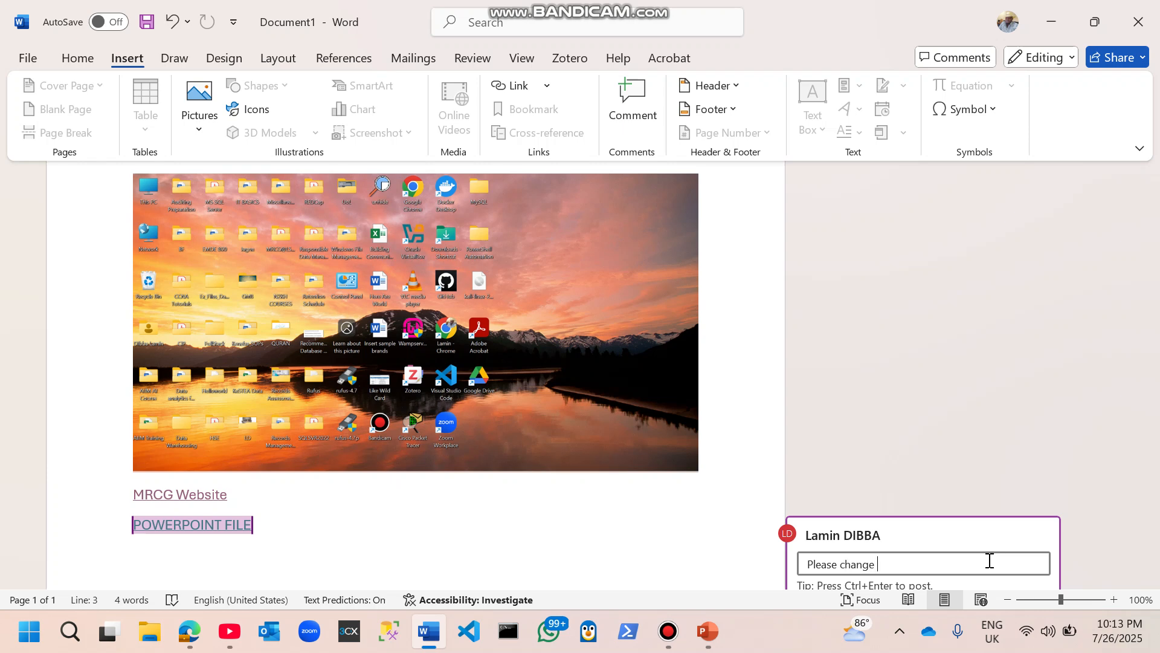
type("name to ppt")
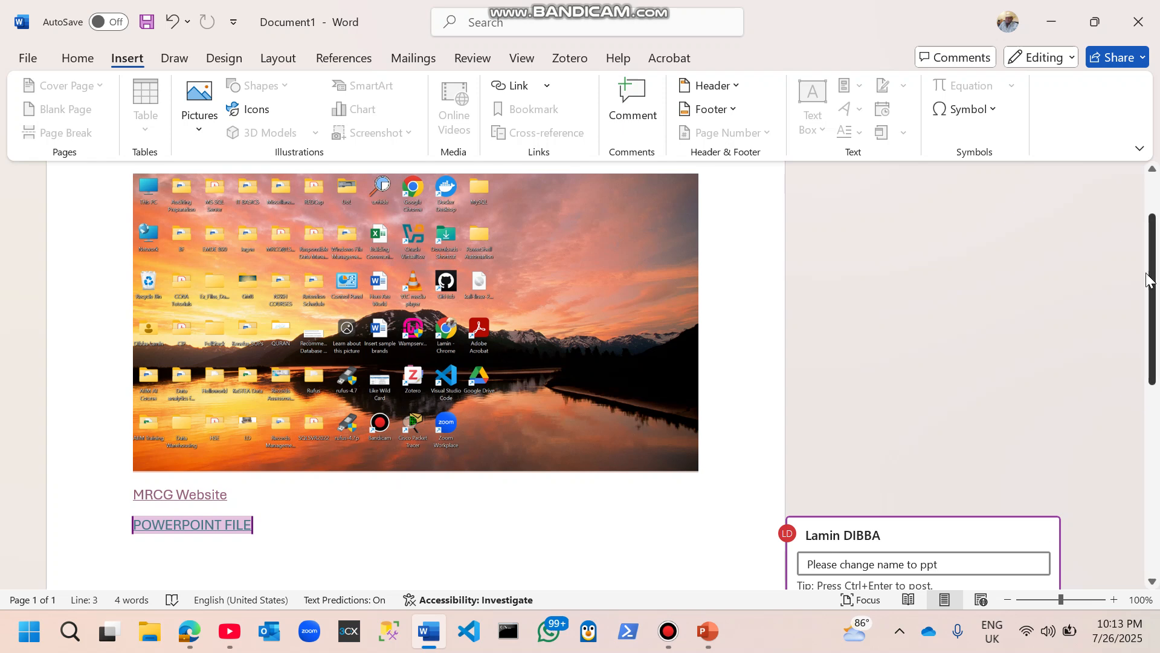
scroll(1150, 280, "down", 3)
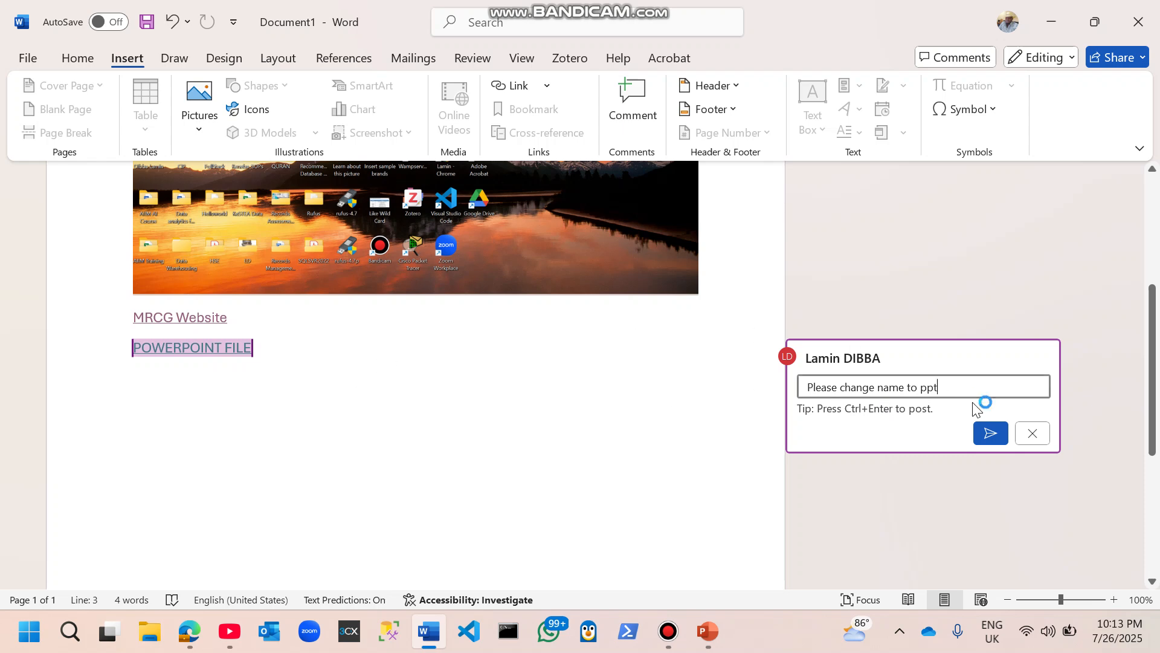
left_click(989, 434)
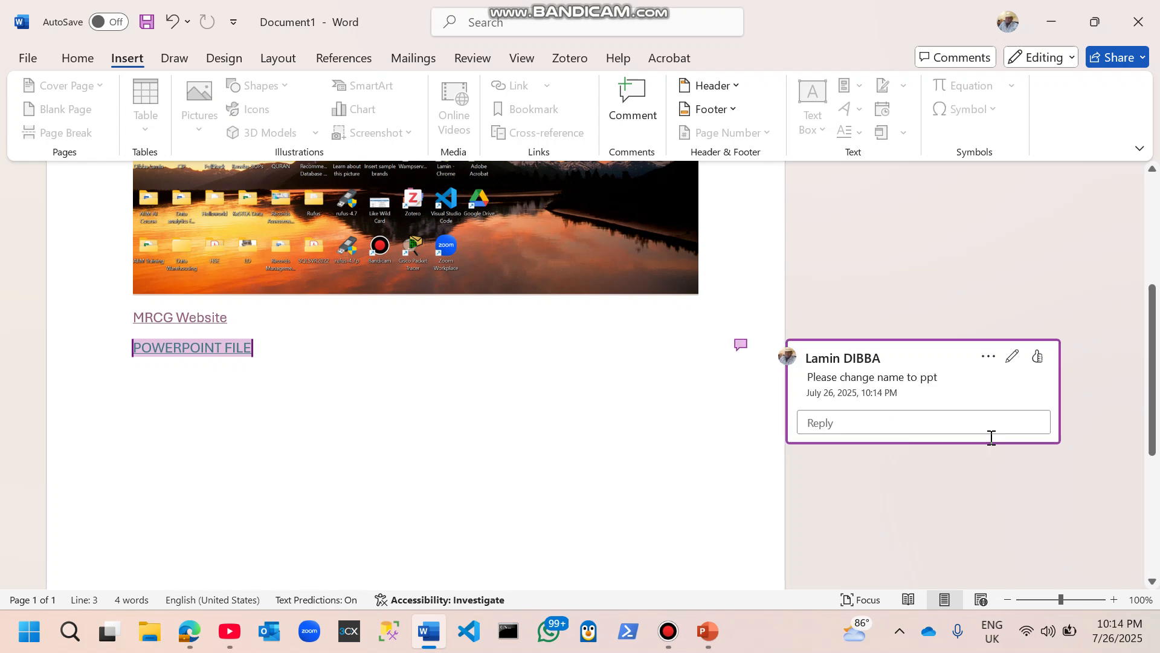
Step: Show and hide the comment attached to the POWERPOINT FILE link
left_click(798, 251)
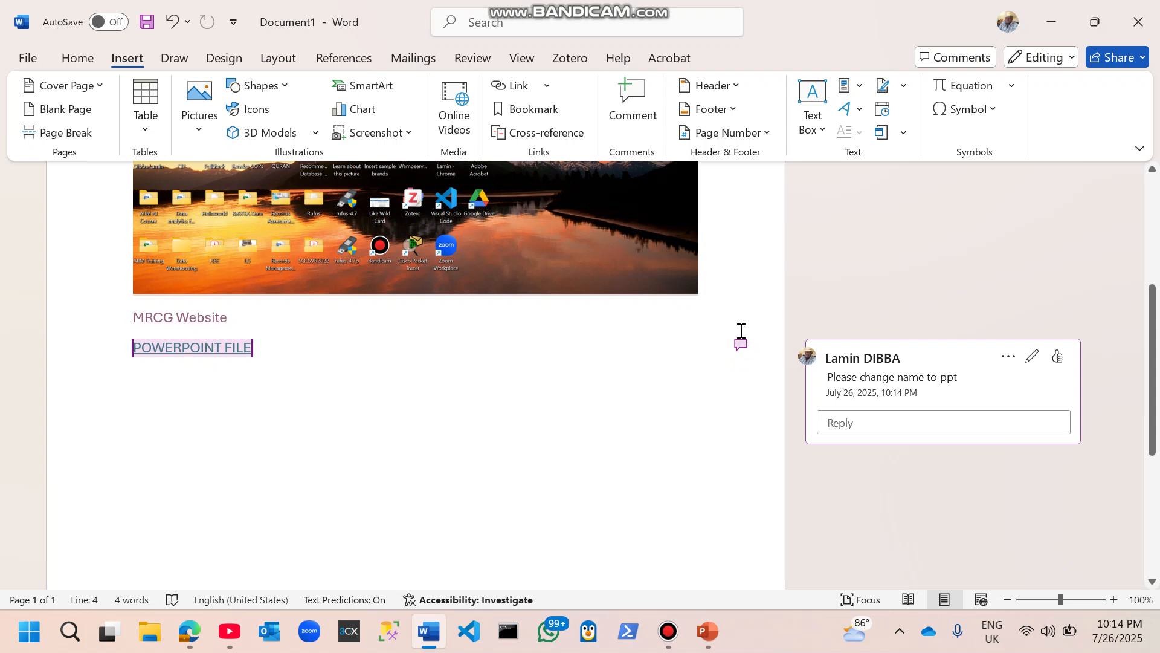
left_click(741, 332)
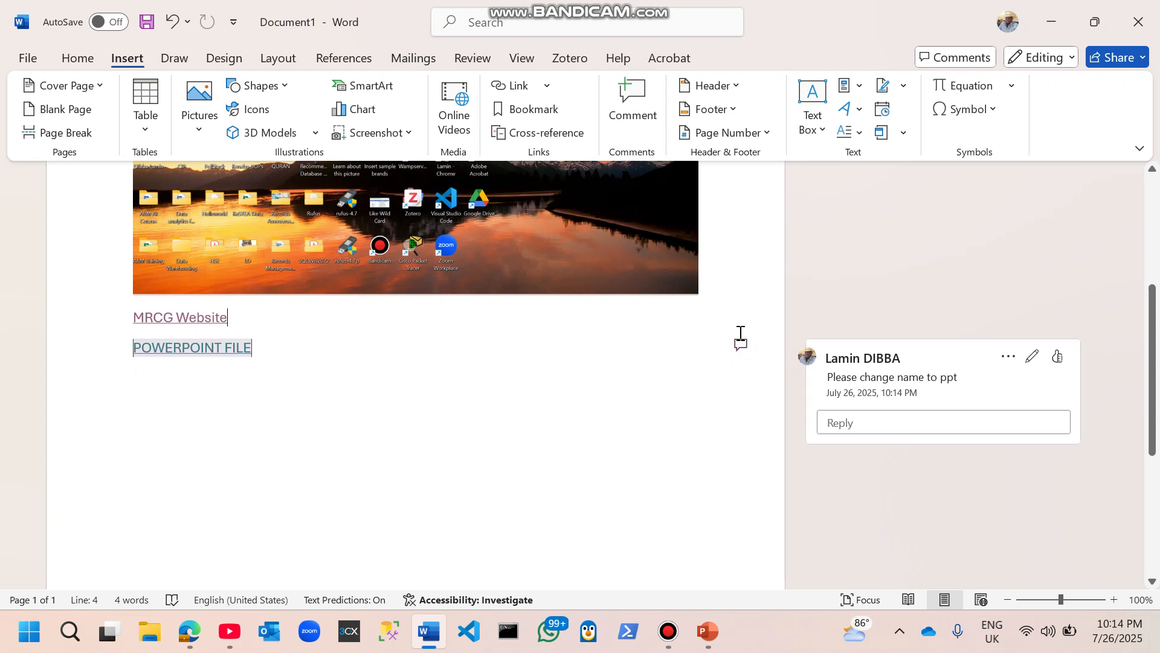
left_click(744, 352)
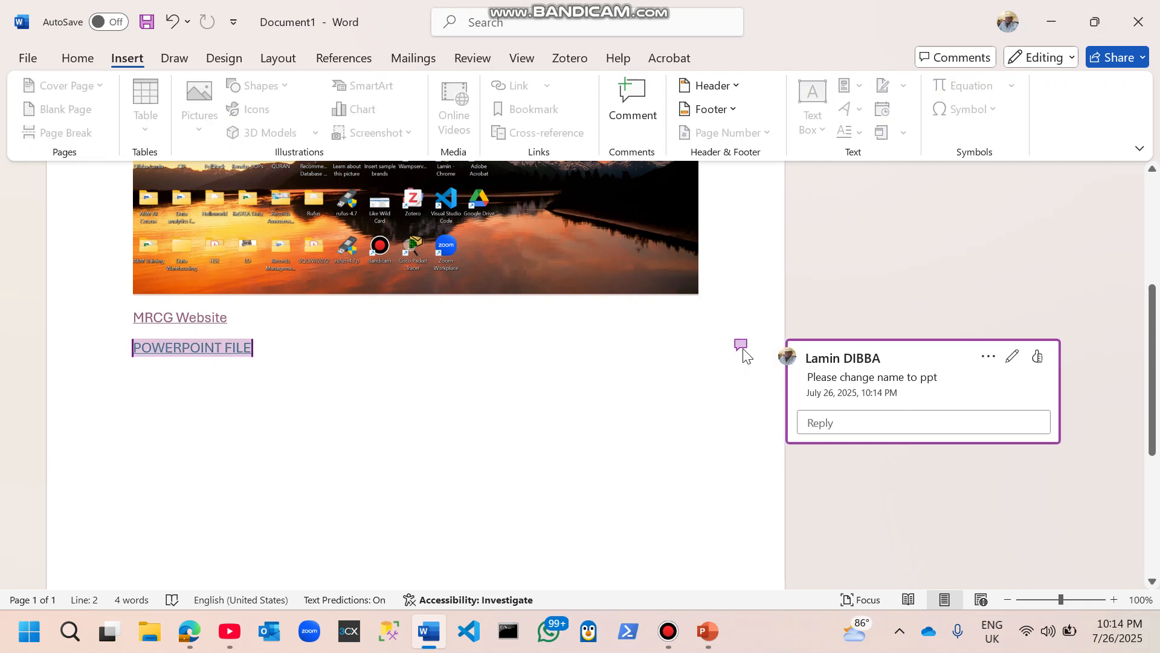
left_click(218, 354)
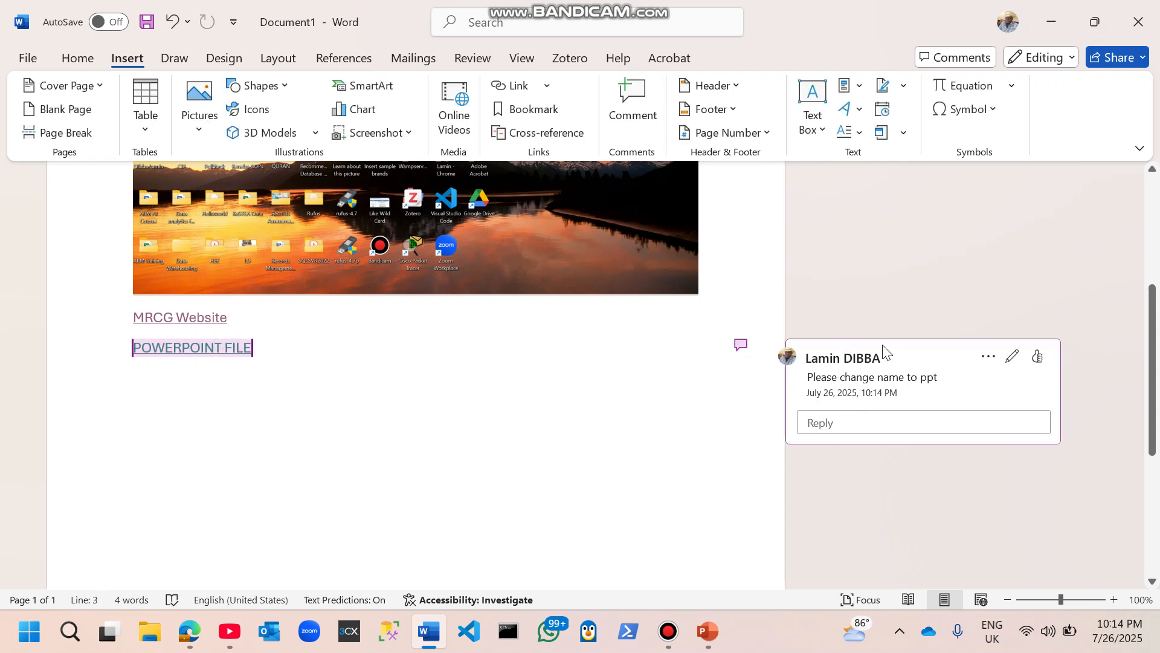
Step: Resolve the comment thread on the POWERPOINT FILE link
left_click(988, 357)
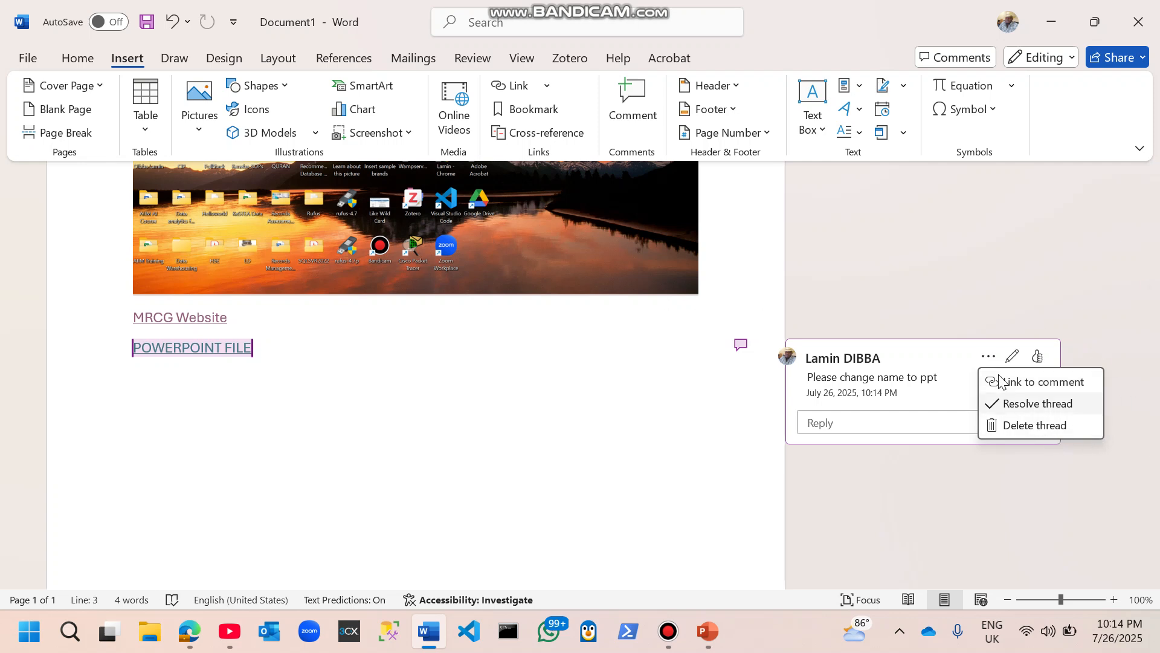
left_click(1007, 403)
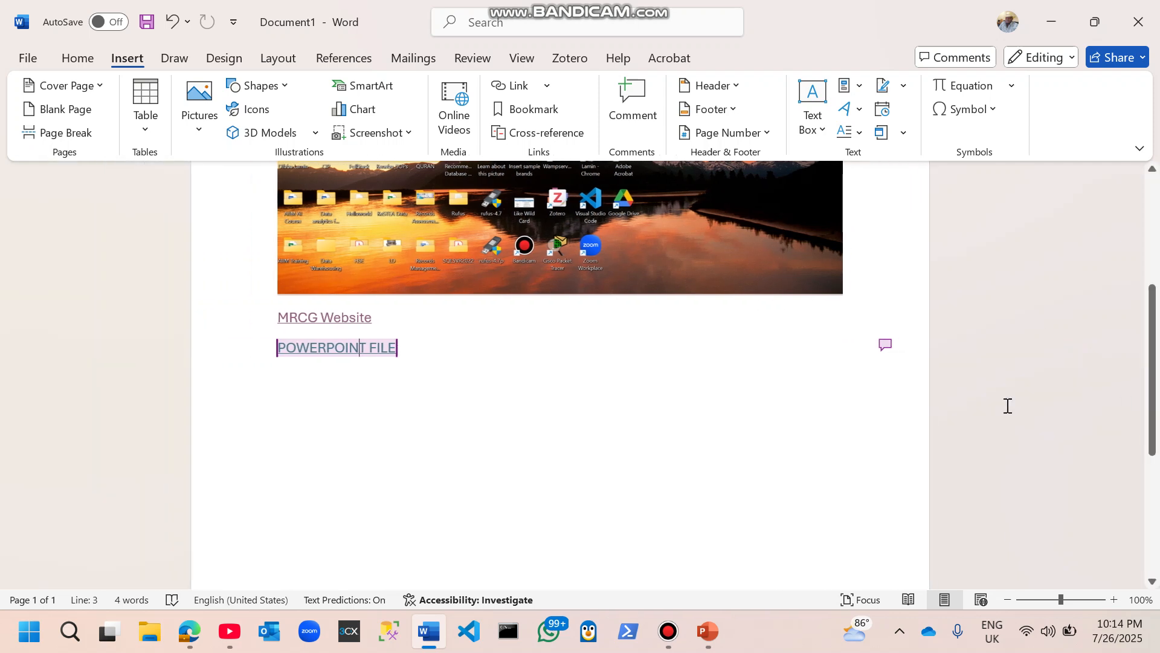
left_click(769, 407)
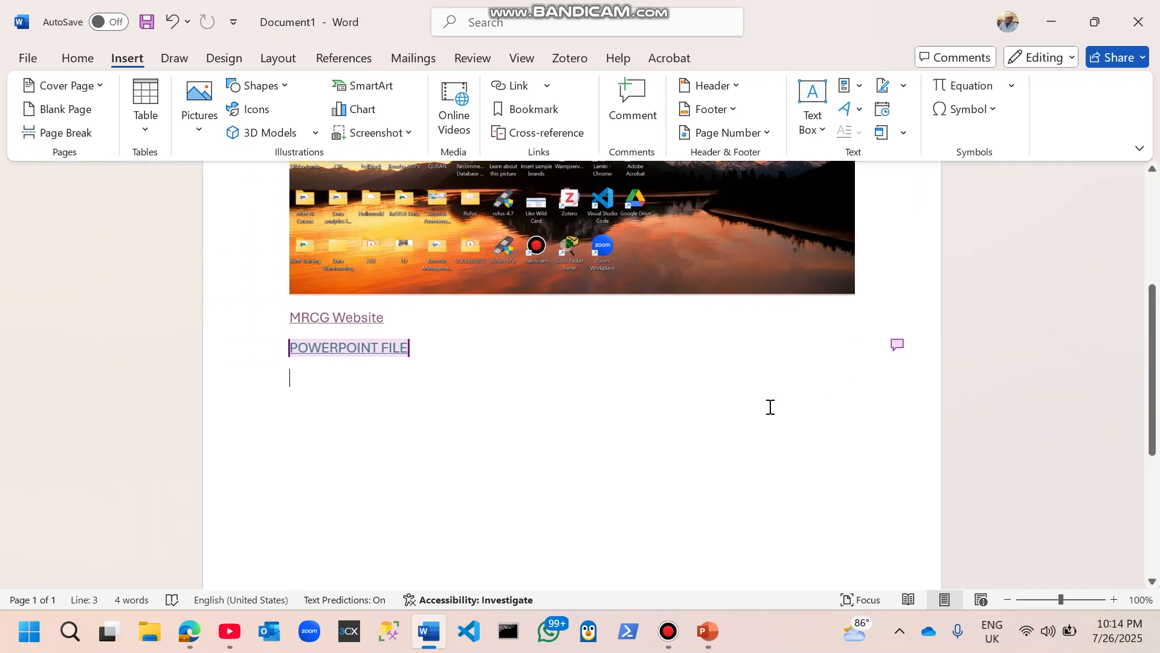
Step: Open the resolved comment in the Comments pane, delete the thread, and close the pane
left_click(898, 346)
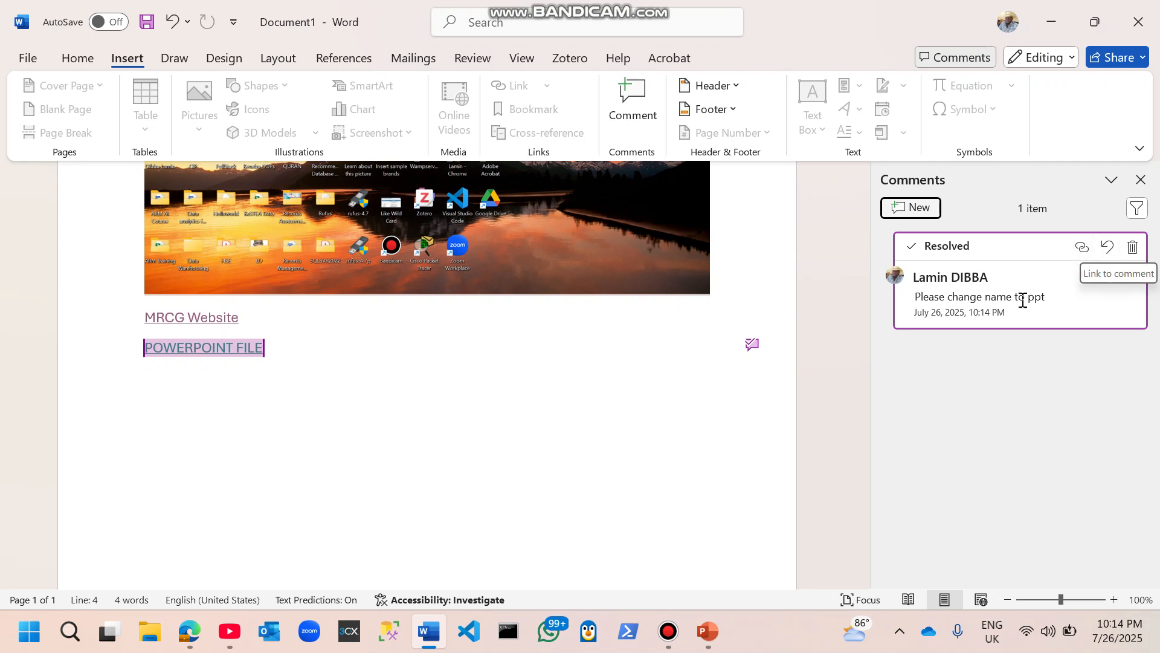
left_click(815, 370)
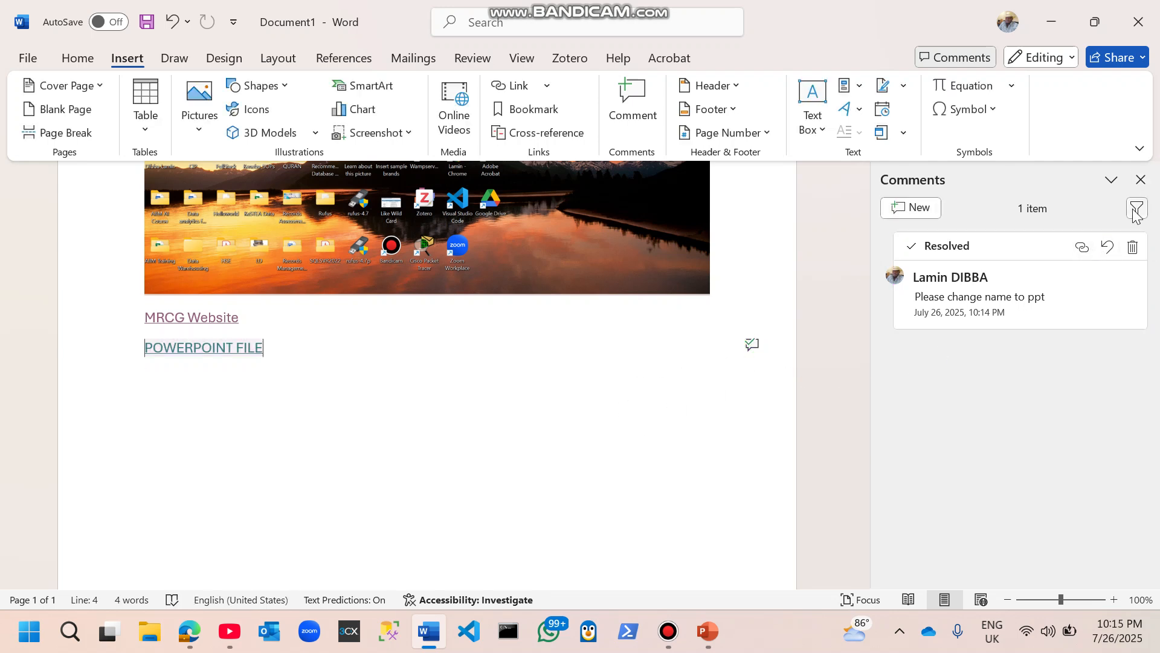
left_click(1132, 248)
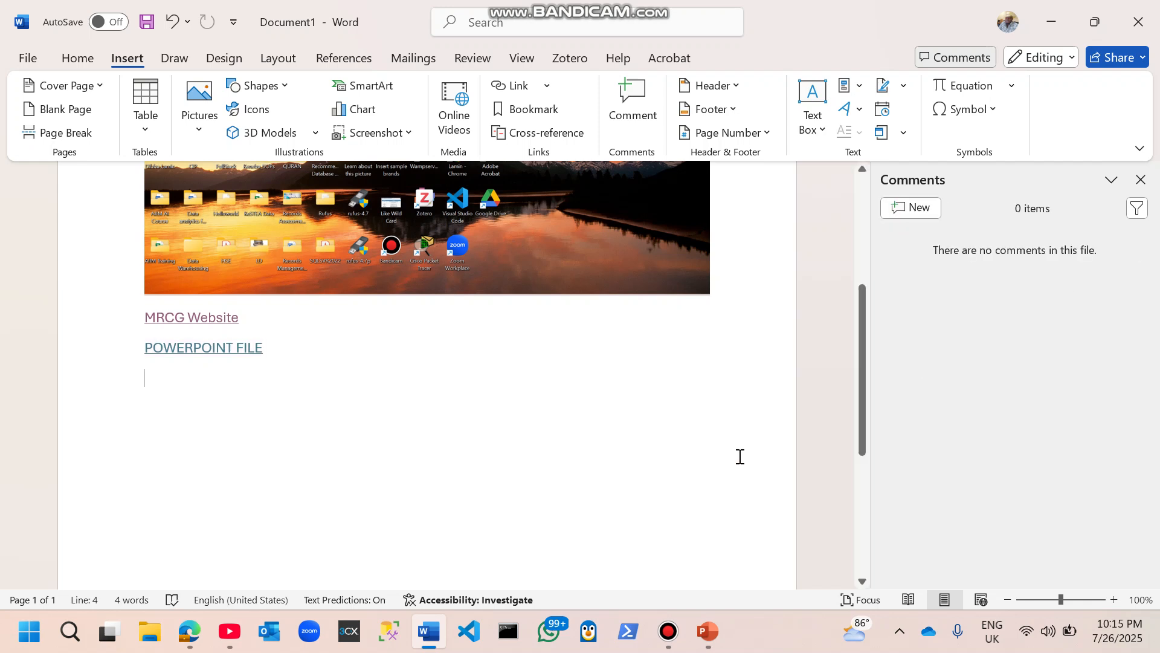
left_click(1141, 180)
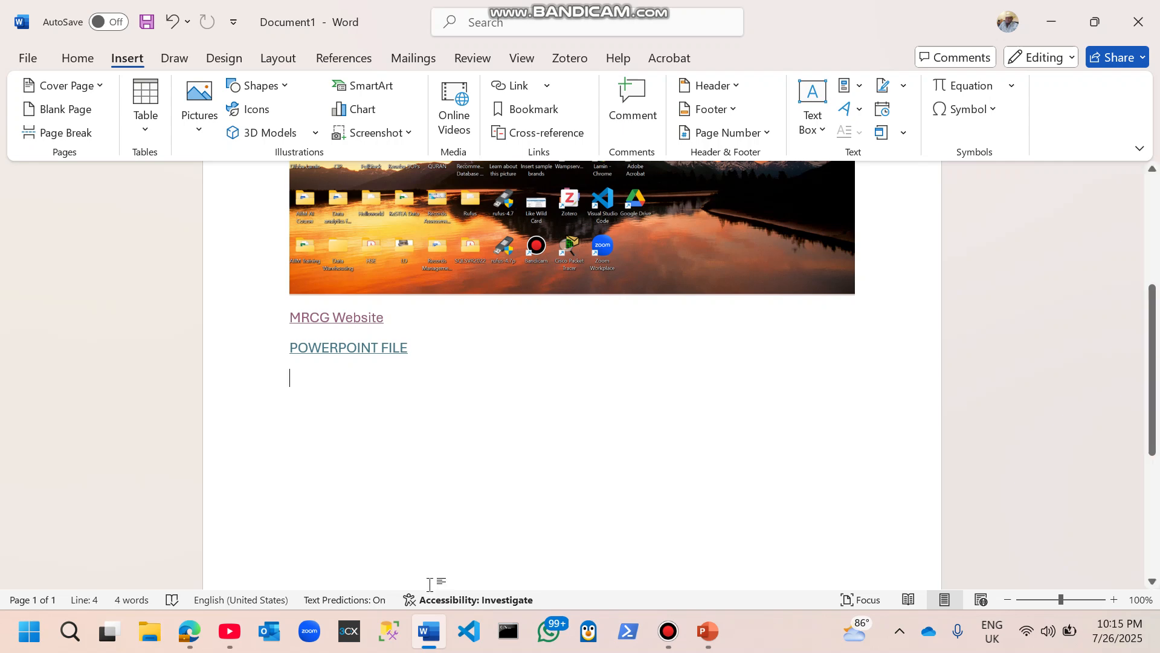
left_click(654, 642)
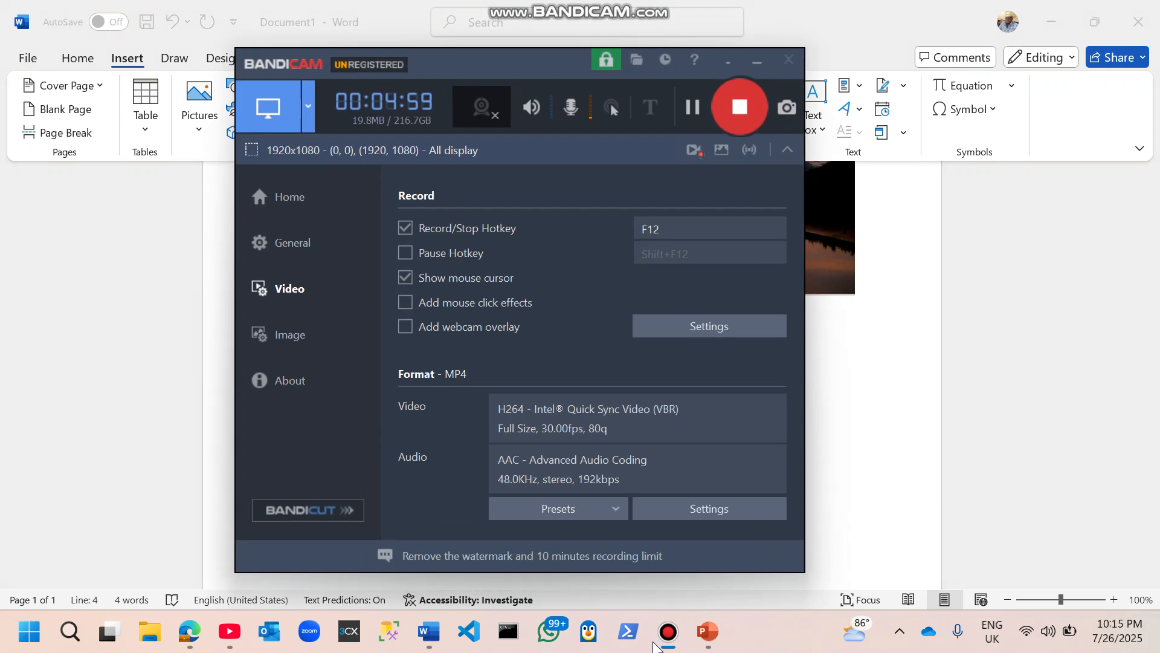
left_click(655, 642)
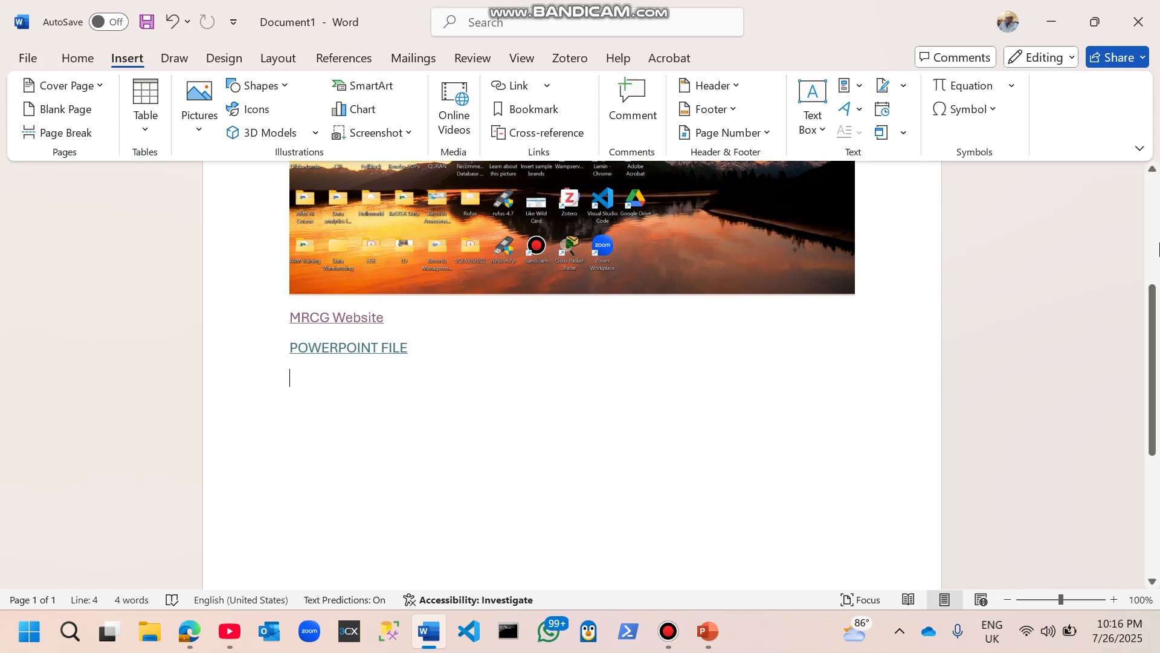
scroll(1157, 248, "up", 5)
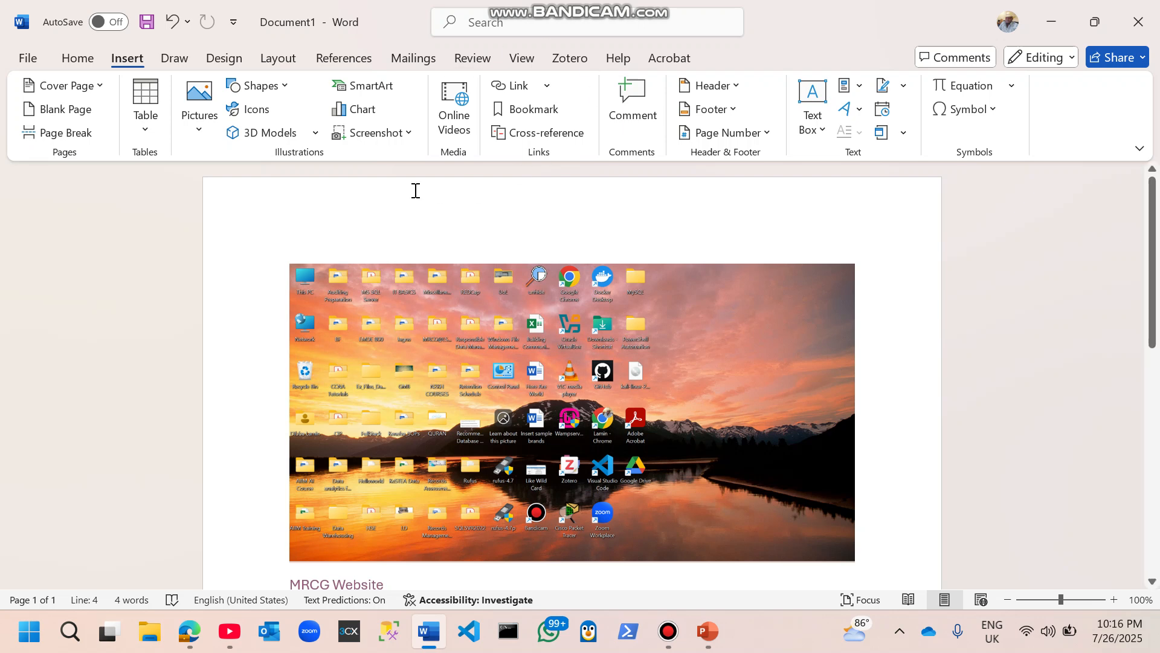
Step: Insert a Blank header and enter the text 'MS word Practical' in it
left_click(699, 89)
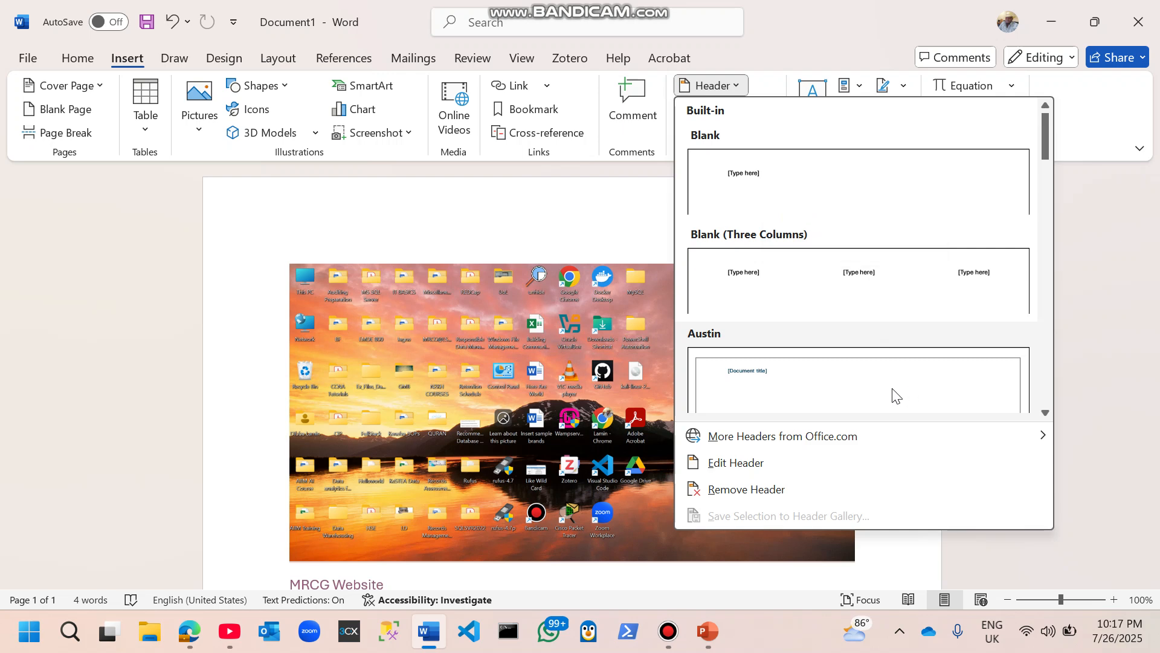
left_click(1046, 413)
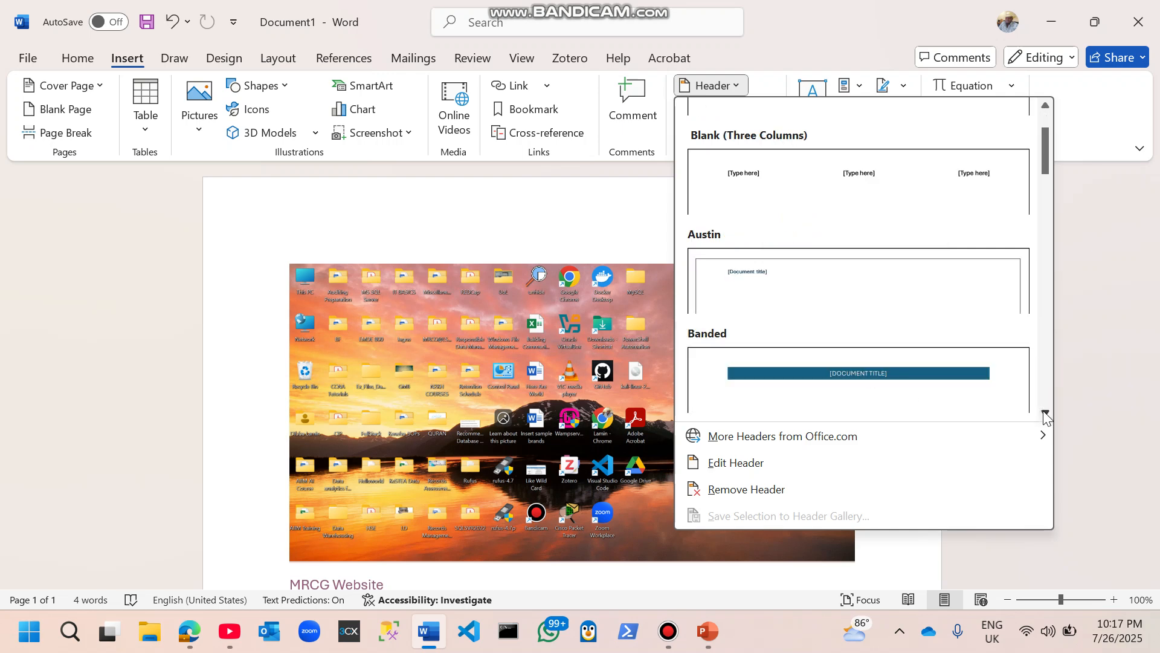
left_click(1044, 116)
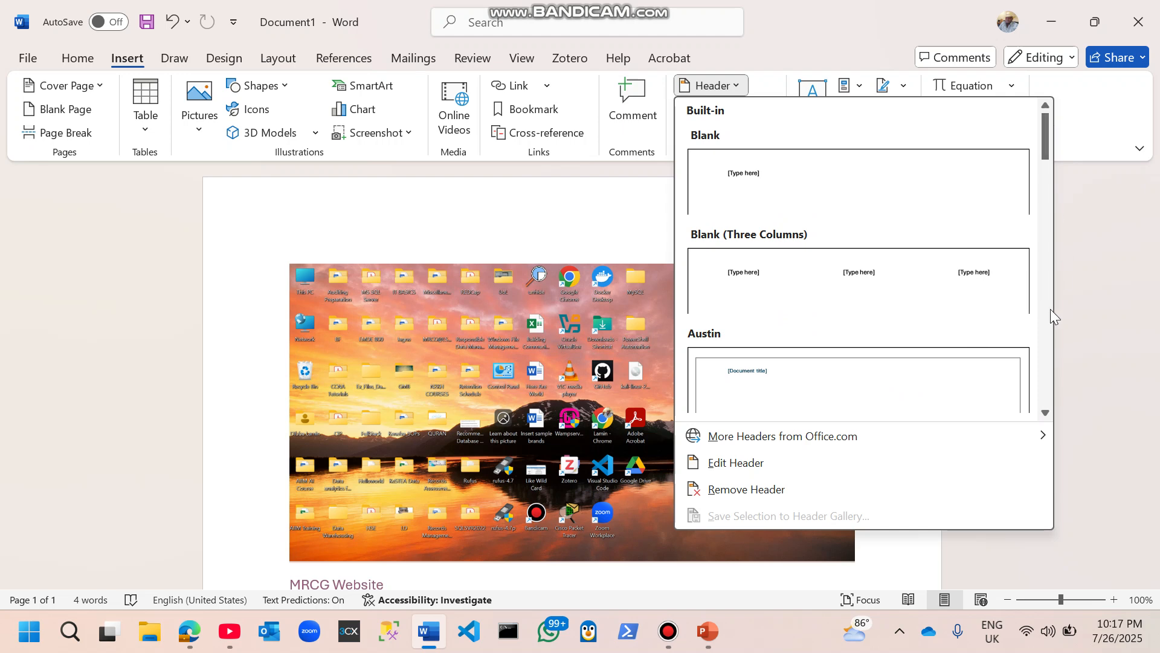
left_click(839, 212)
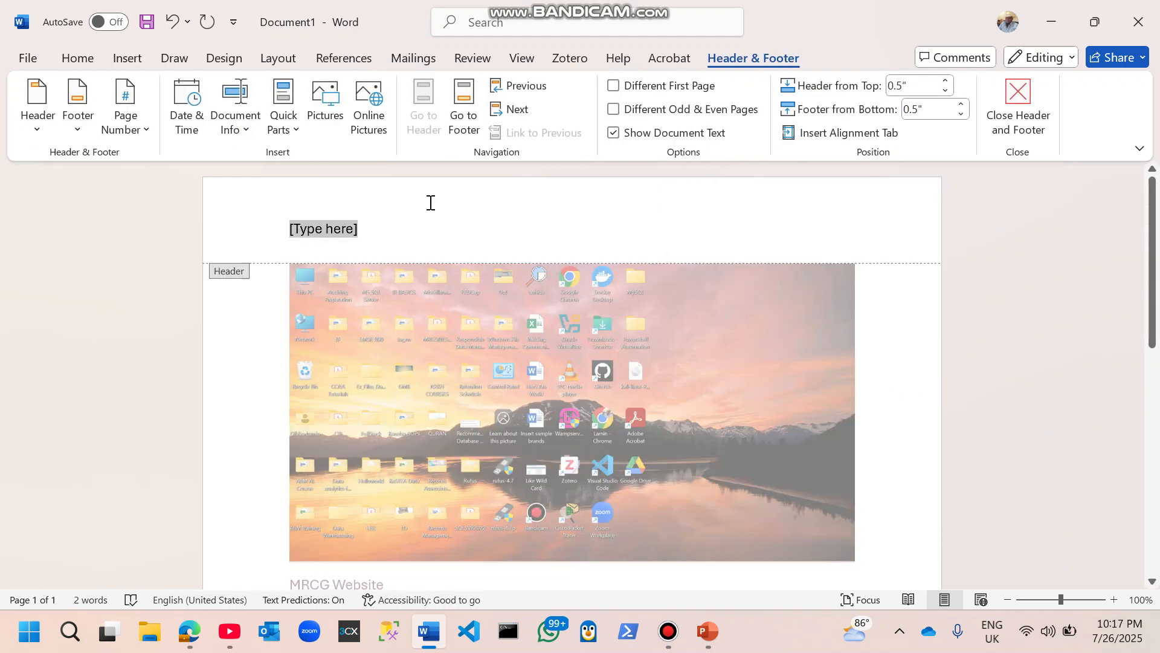
type("MS")
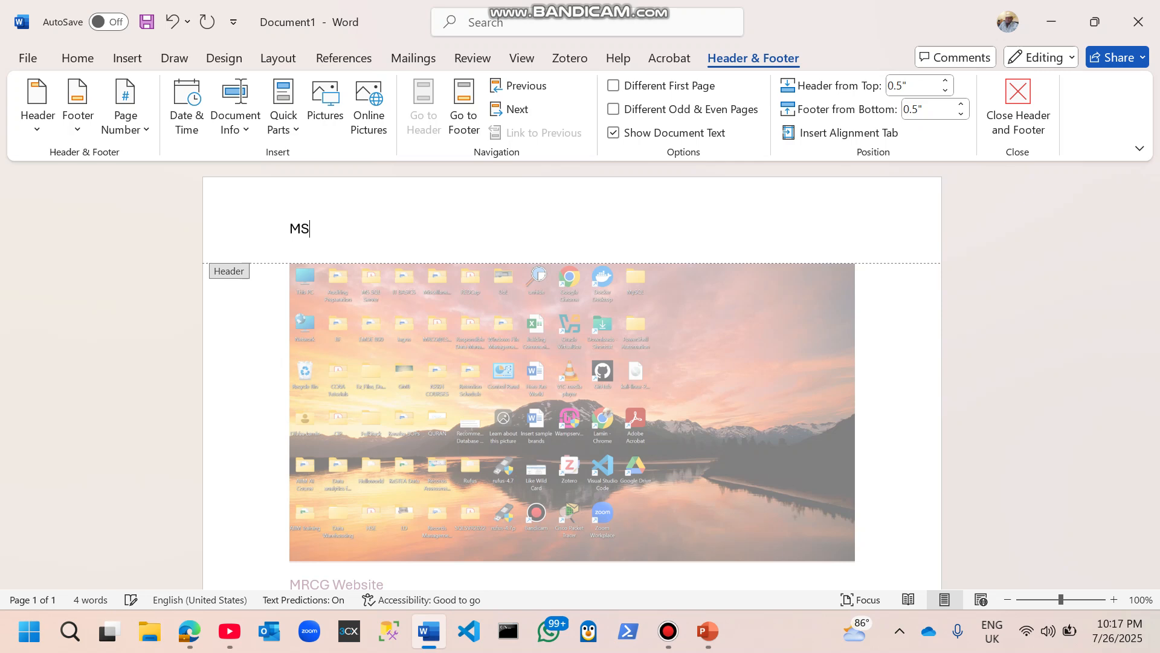
type(" word Practical")
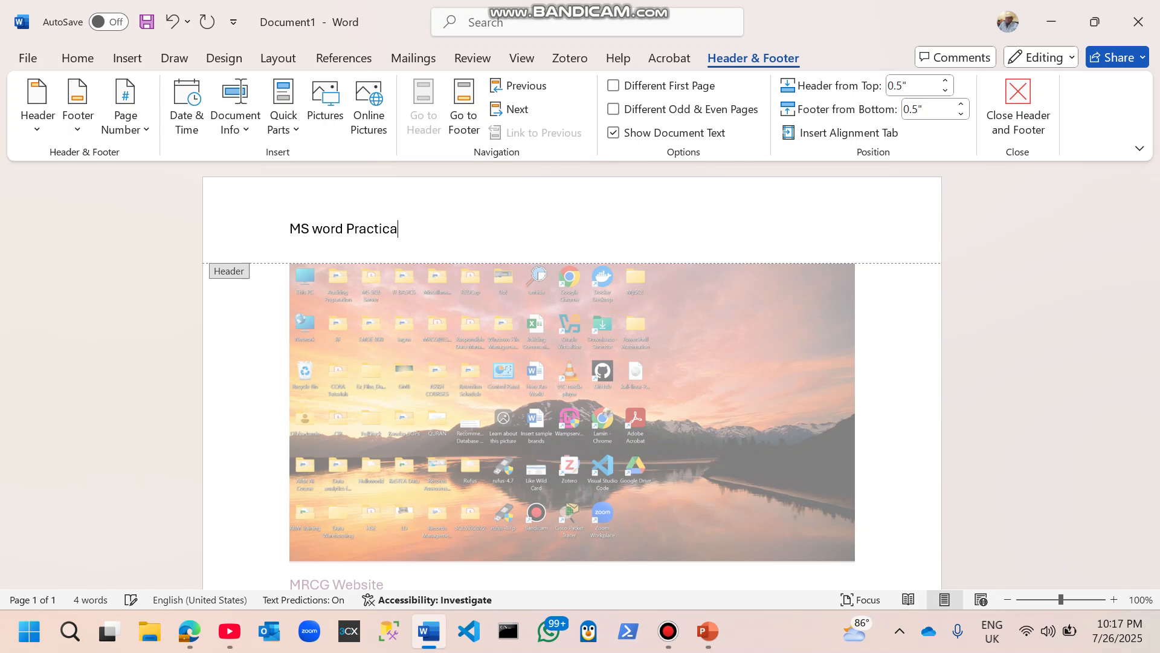
Step: Capitalize 'word' to 'Word' in the header text and close header editing
left_click(323, 229)
key("BackSpace")
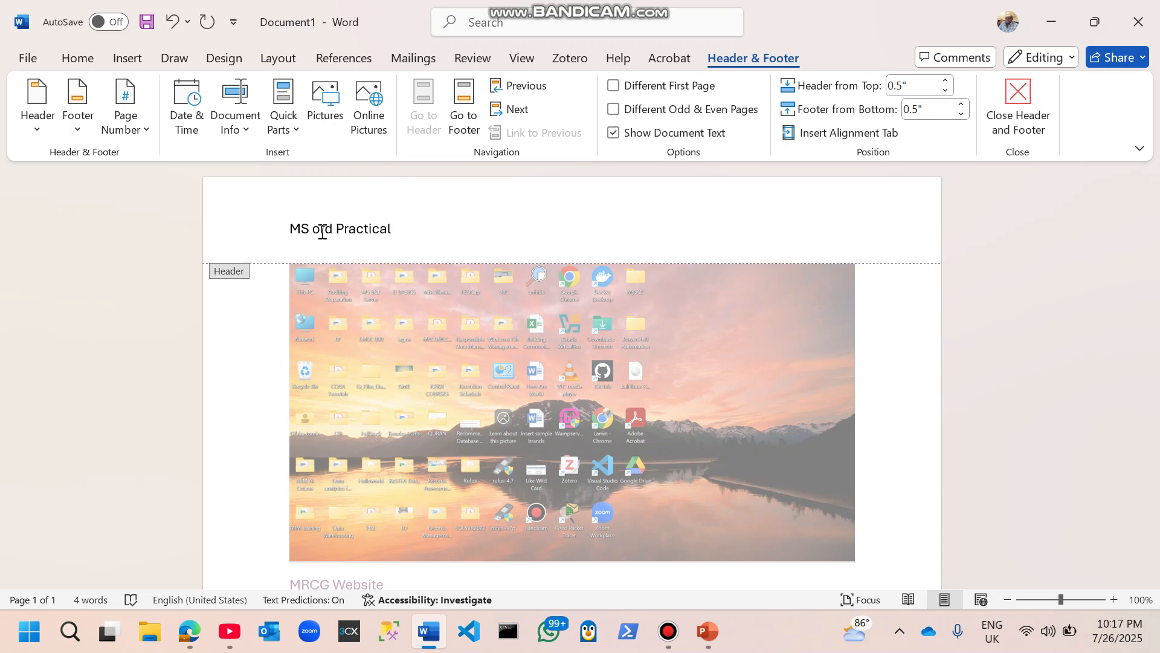
type("W")
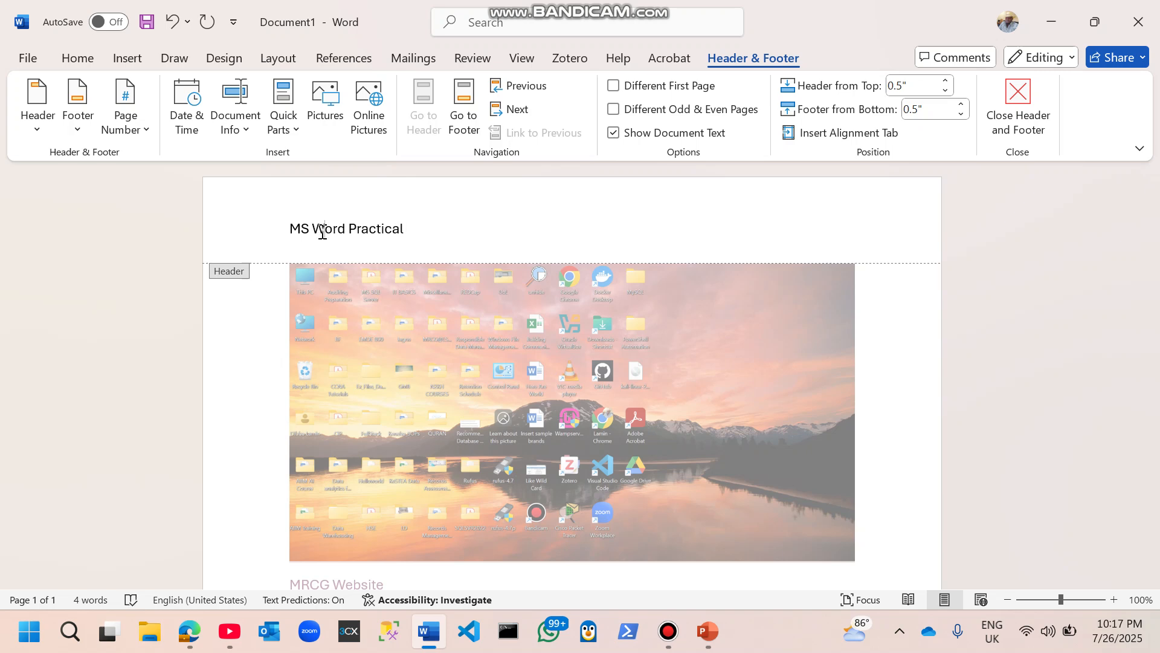
double_click(904, 382)
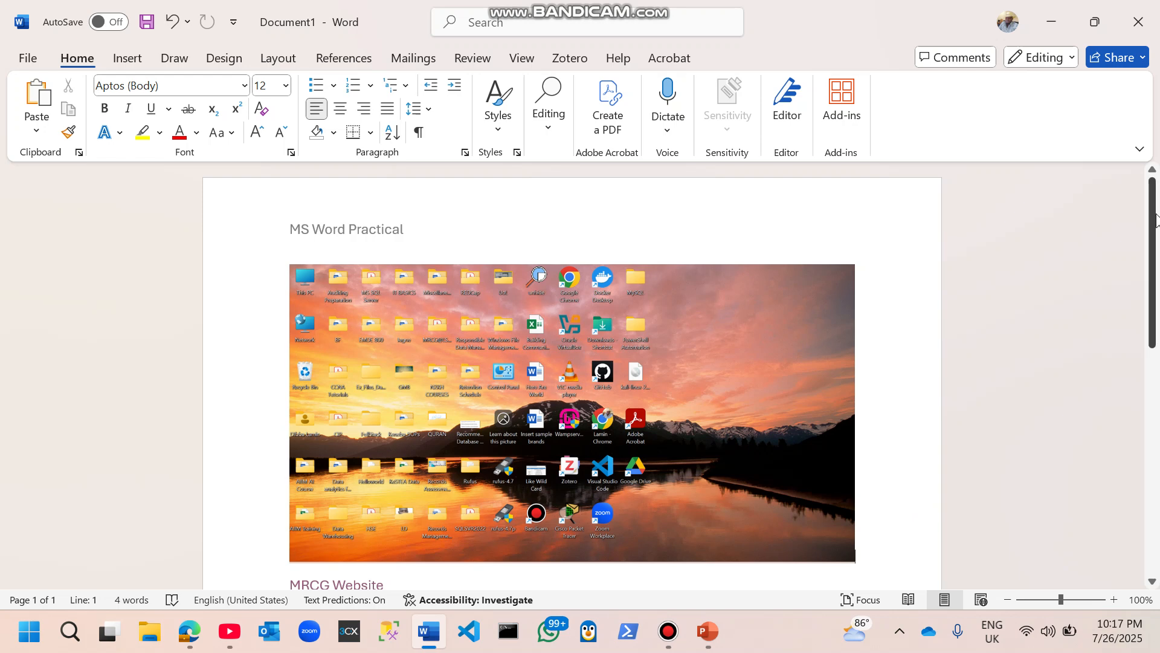
Step: Generate ten paragraphs of sample text with =rand(10) below the POWERPOINT FILE link
left_click_drag(1154, 221, 1155, 444)
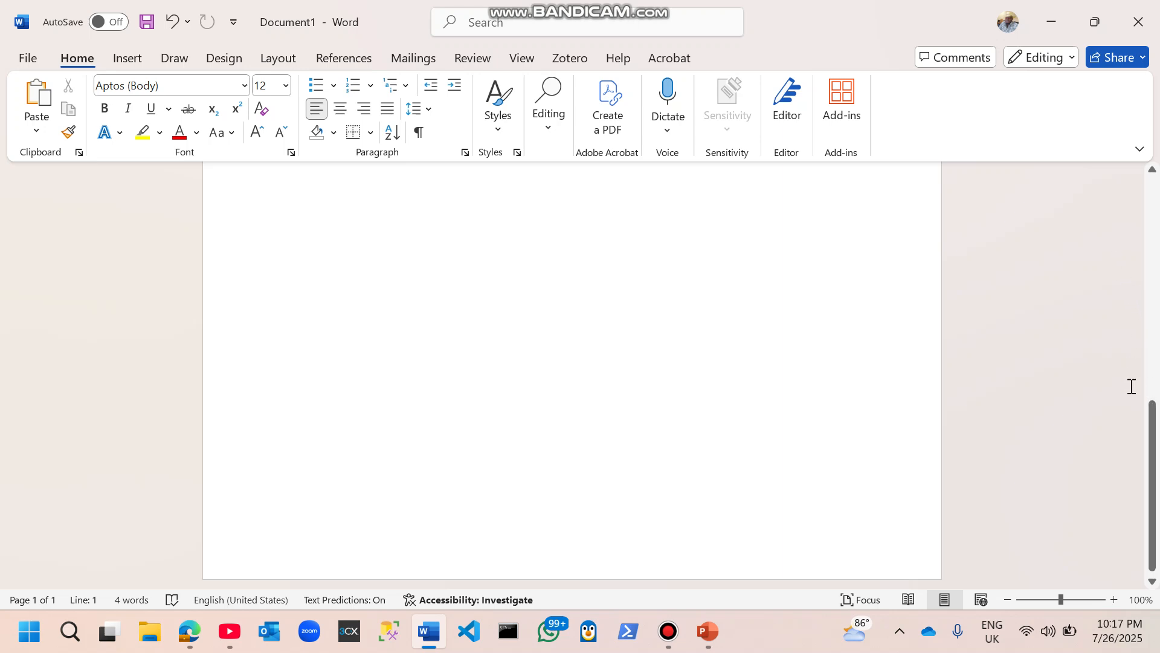
left_click_drag(1153, 440, 1154, 371)
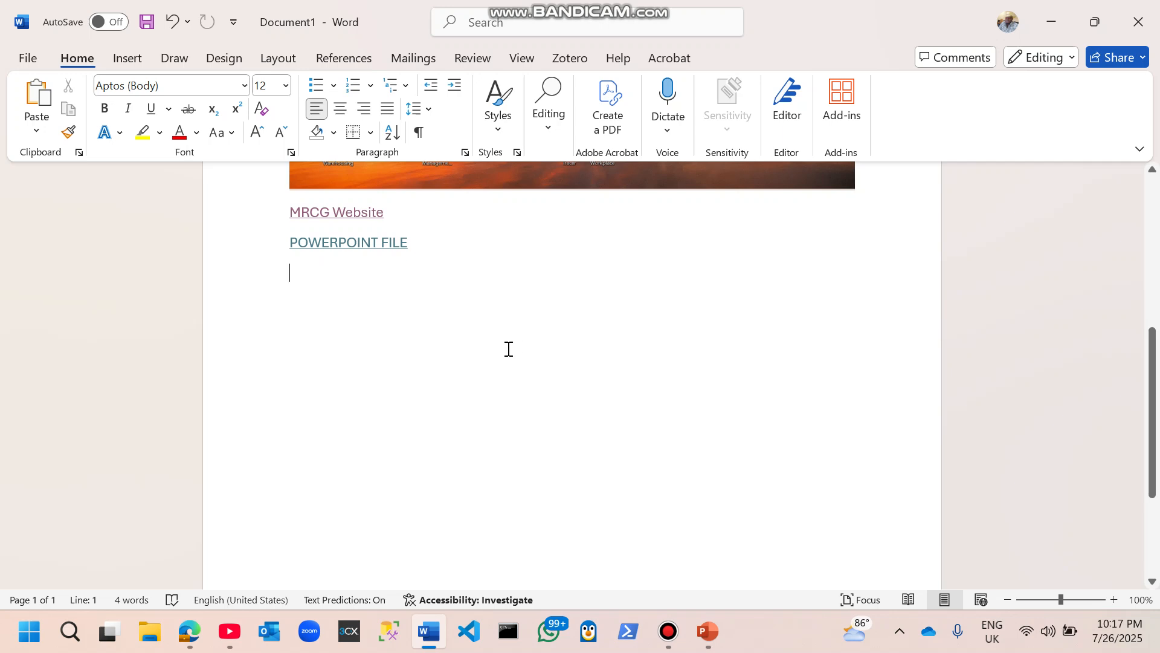
type("=rand")
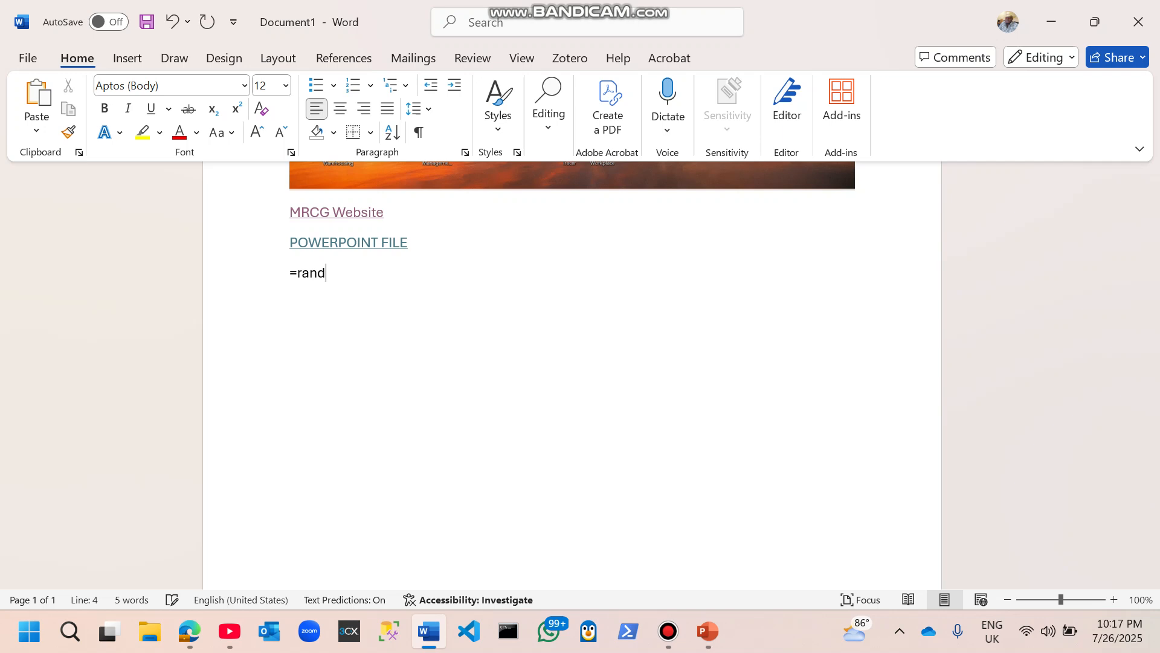
type("(10)")
key("Return")
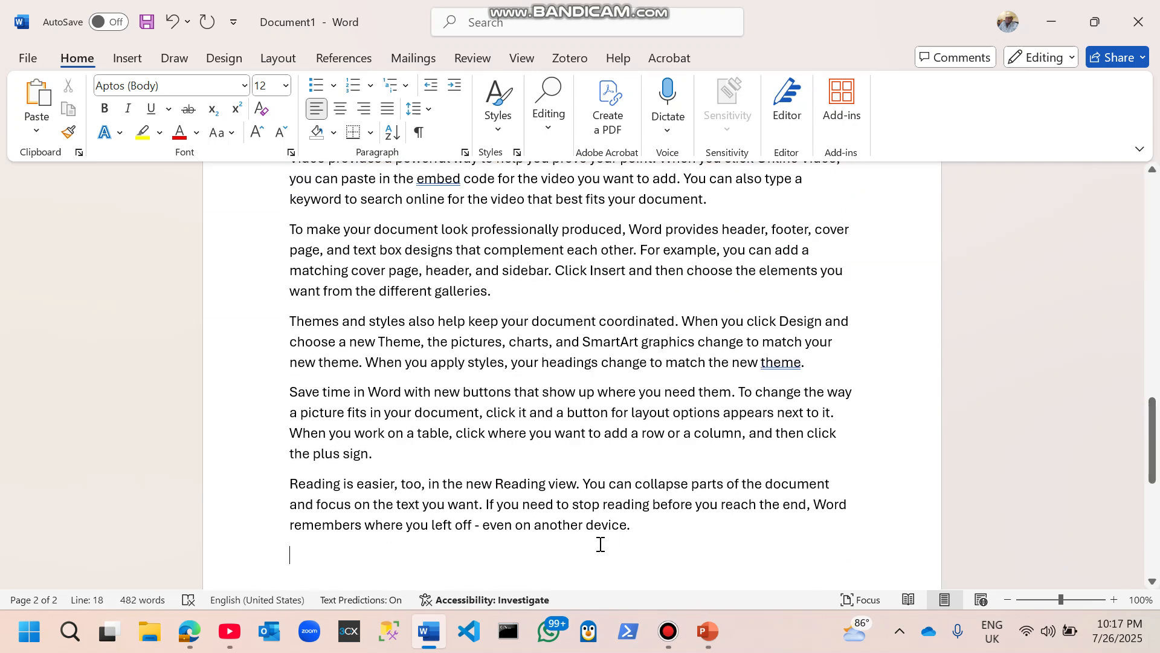
Step: Inspect the header repeated at the top of the second page, then return to the body text
left_click_drag(1152, 456, 1158, 394)
left_click(350, 517)
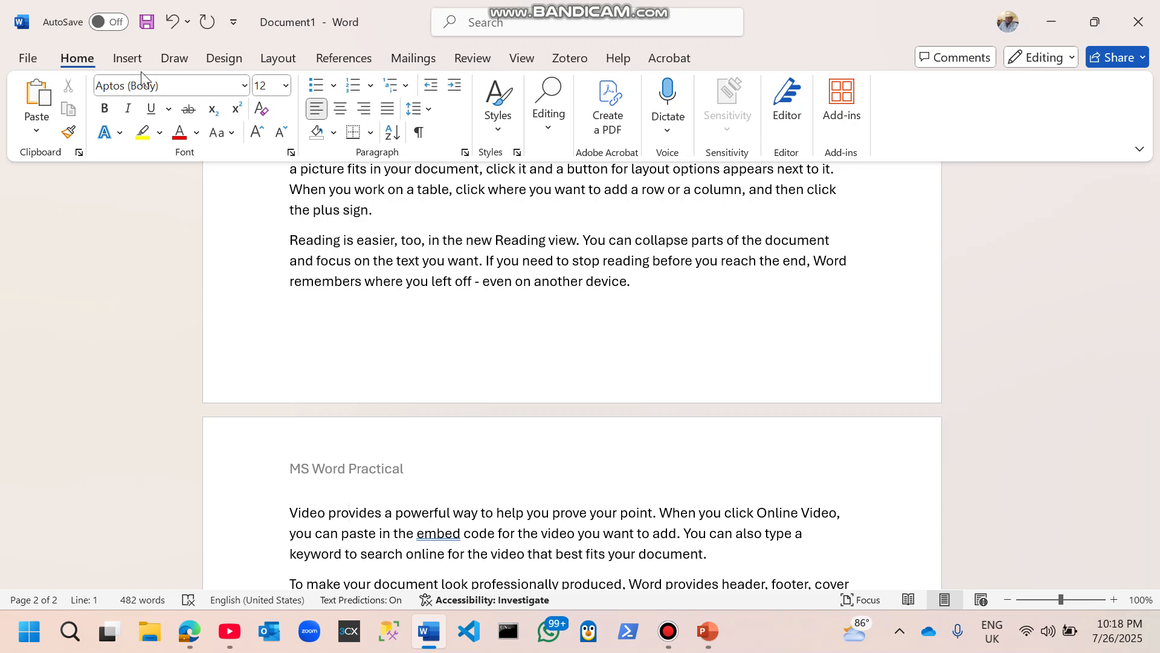
left_click(128, 58)
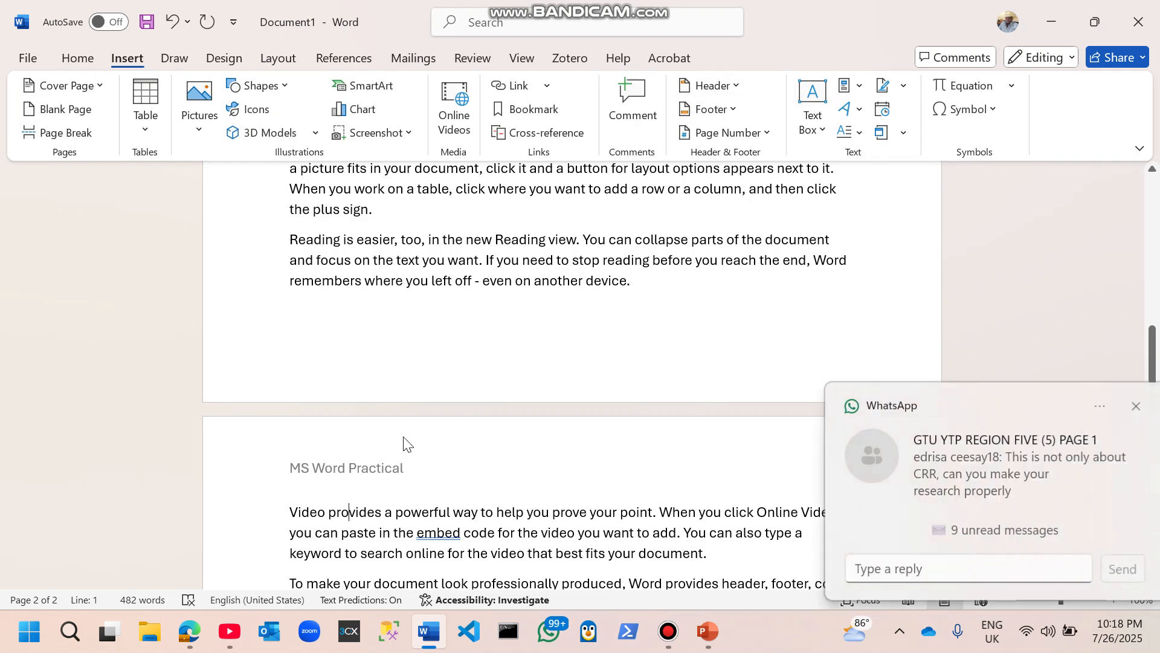
triple_click(396, 474)
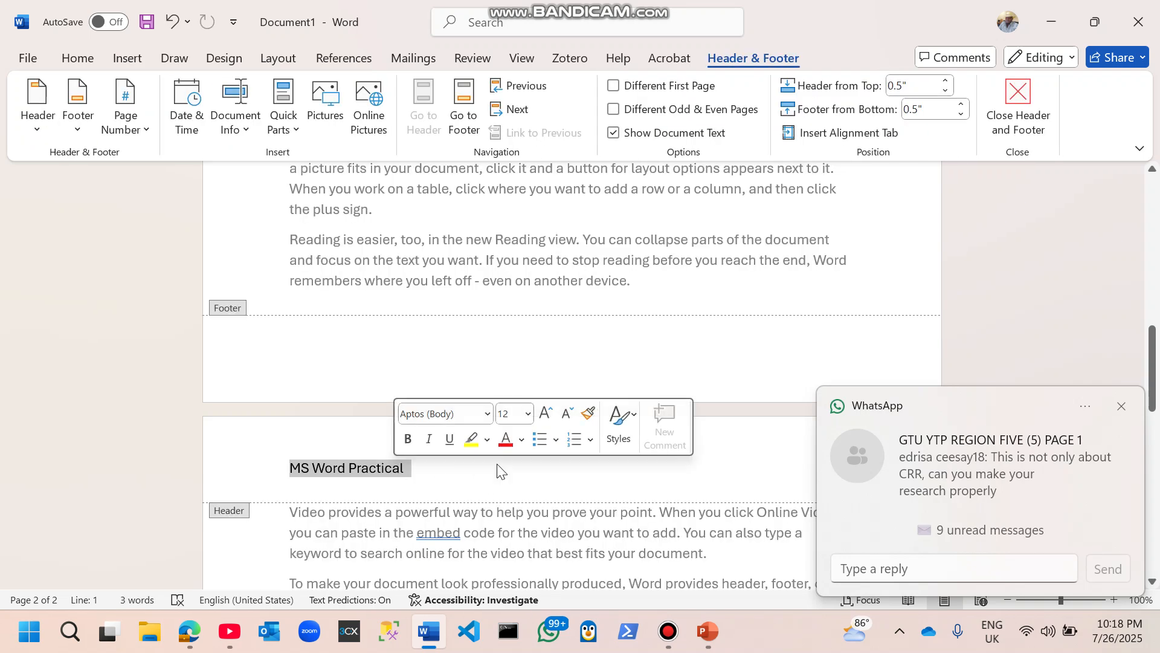
left_click(410, 471)
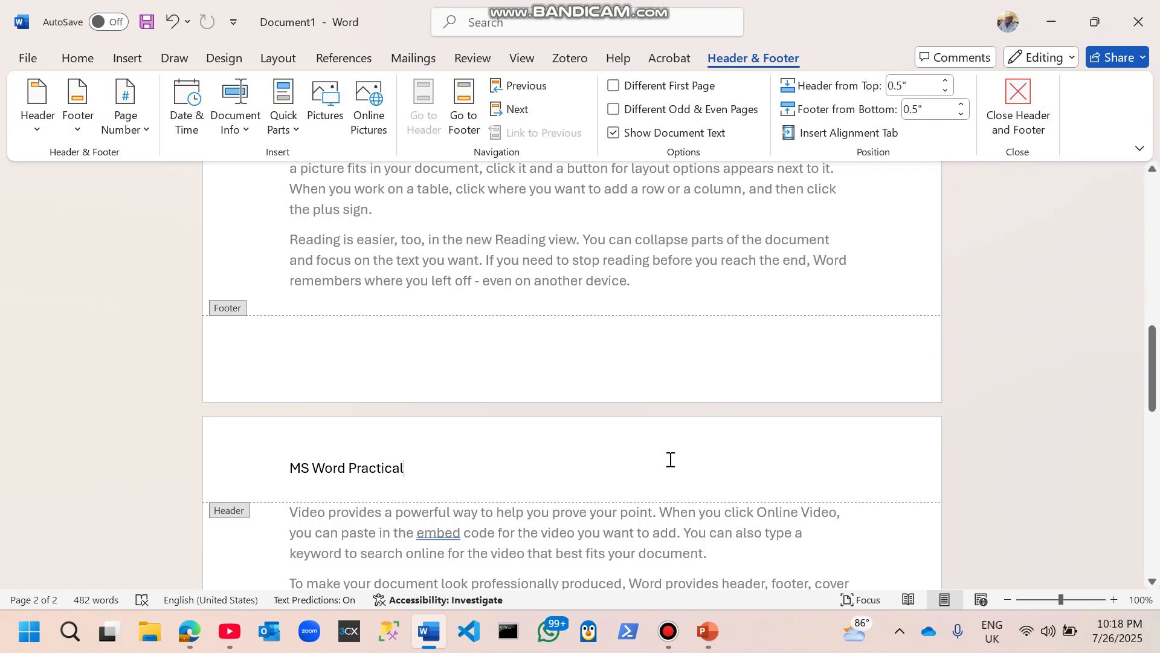
double_click(577, 555)
triple_click(574, 550)
left_click(571, 553)
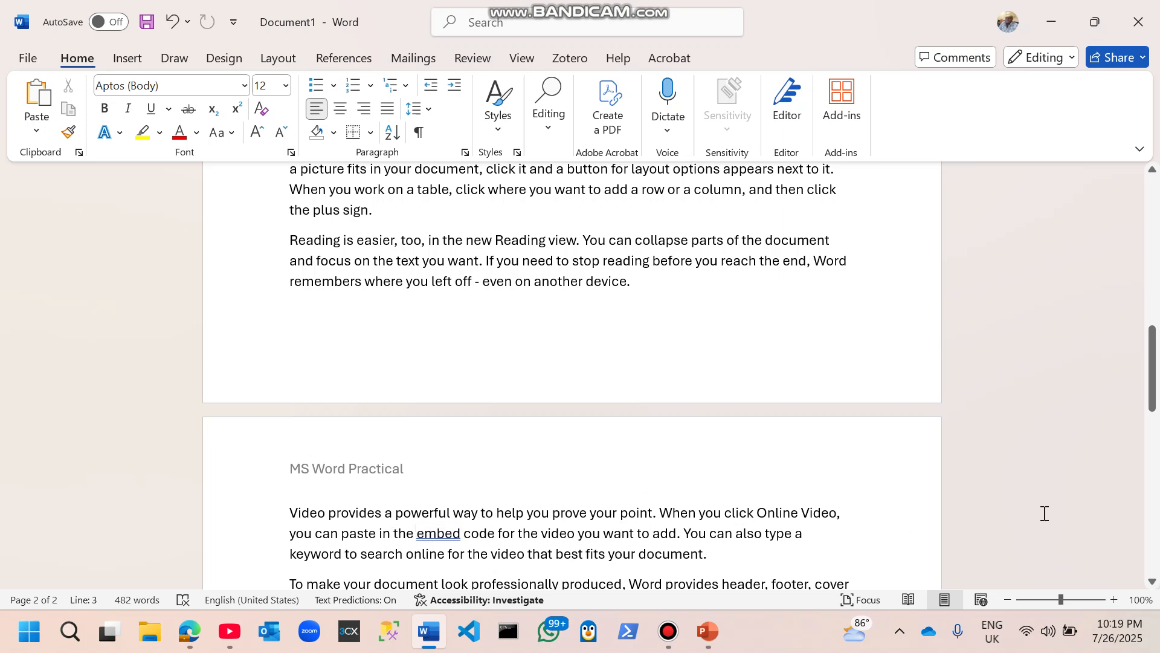
Step: Open the footer on the last page and type 'Authir:' followed by the author's name
left_click(1153, 581)
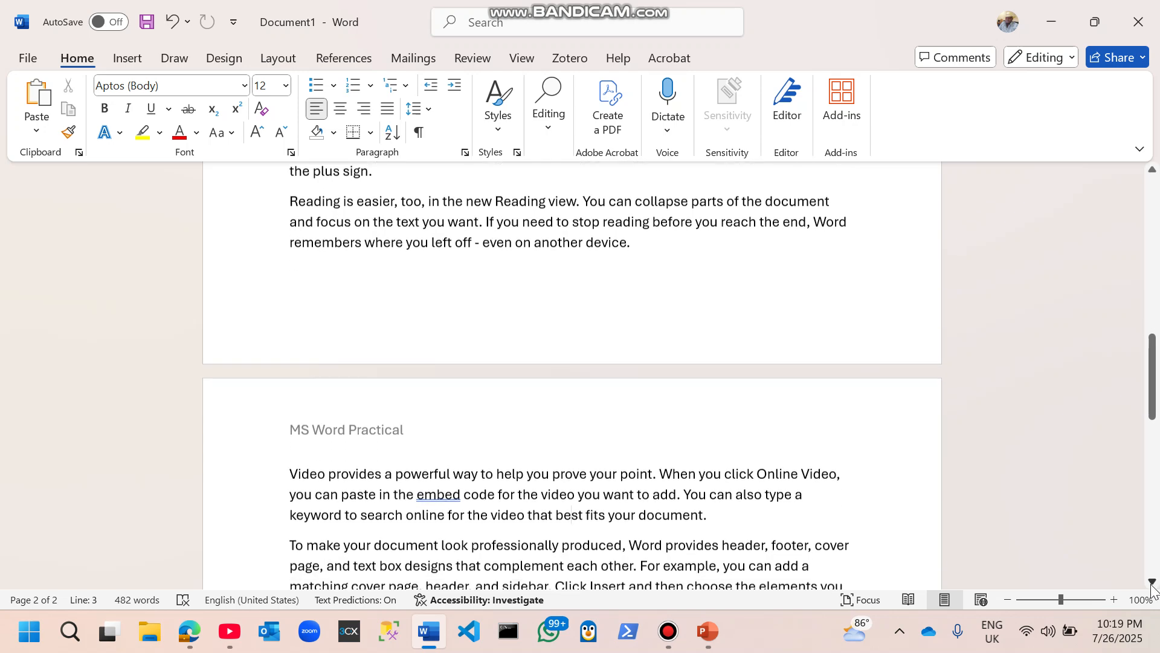
left_click(1151, 584)
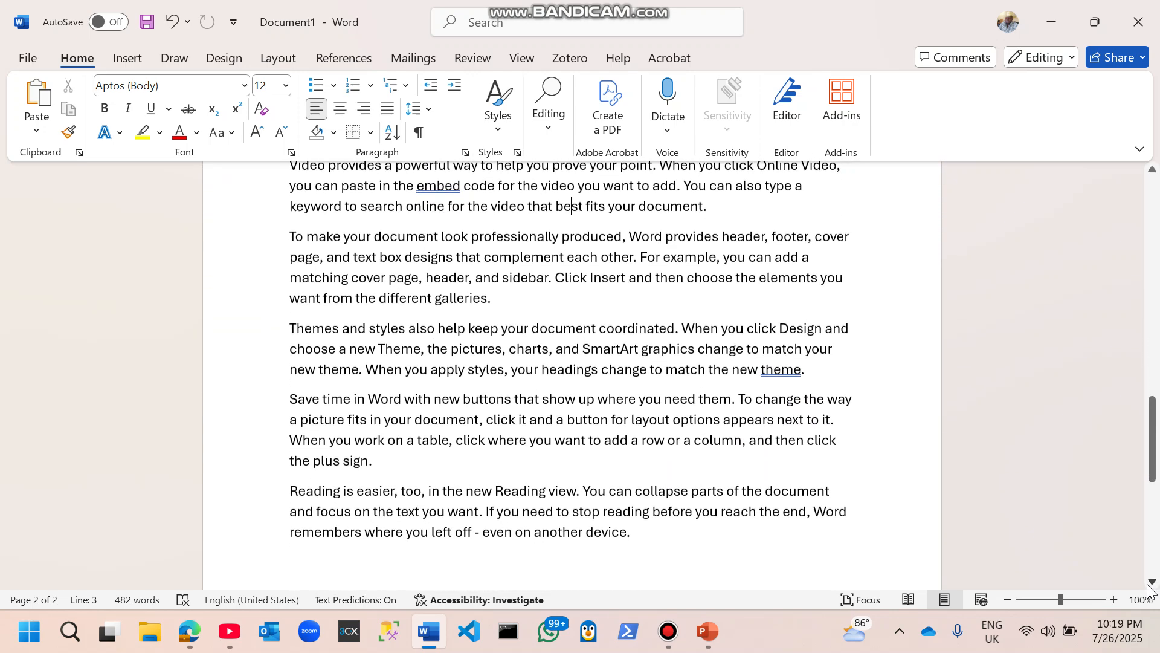
left_click(1149, 584)
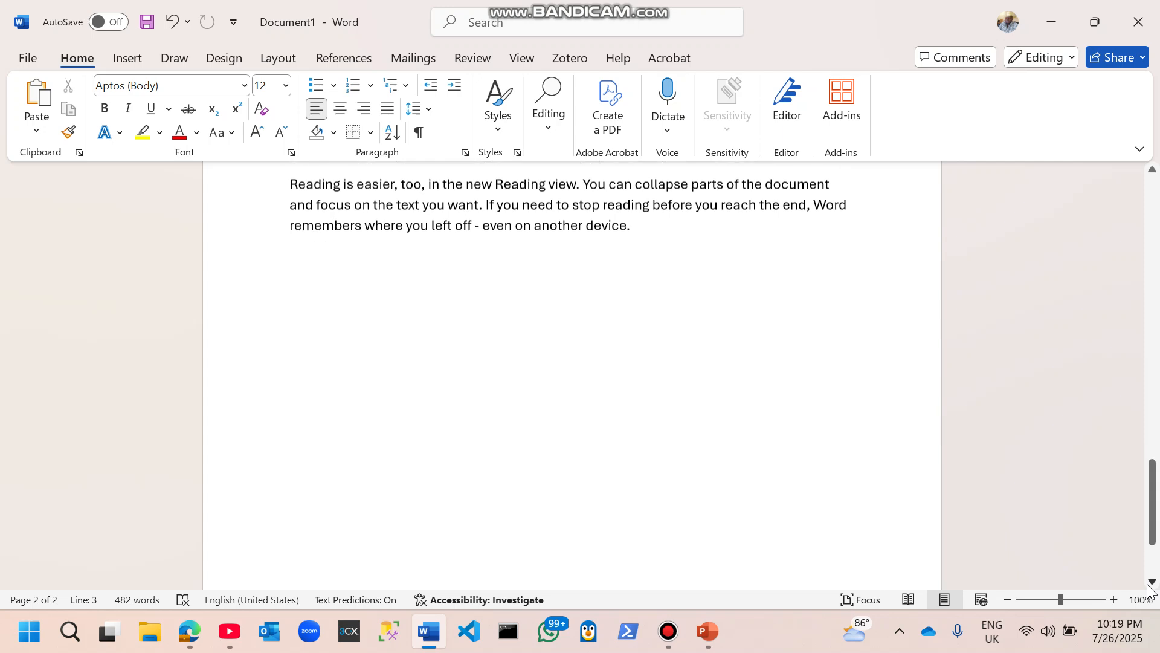
left_click(1148, 585)
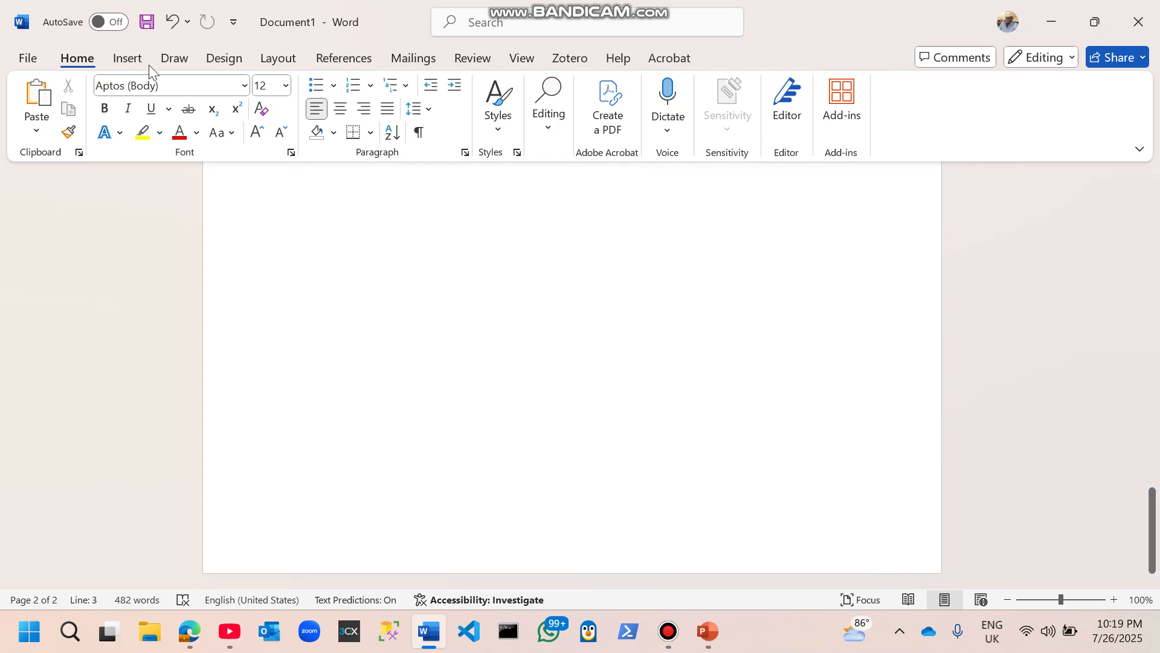
left_click(128, 60)
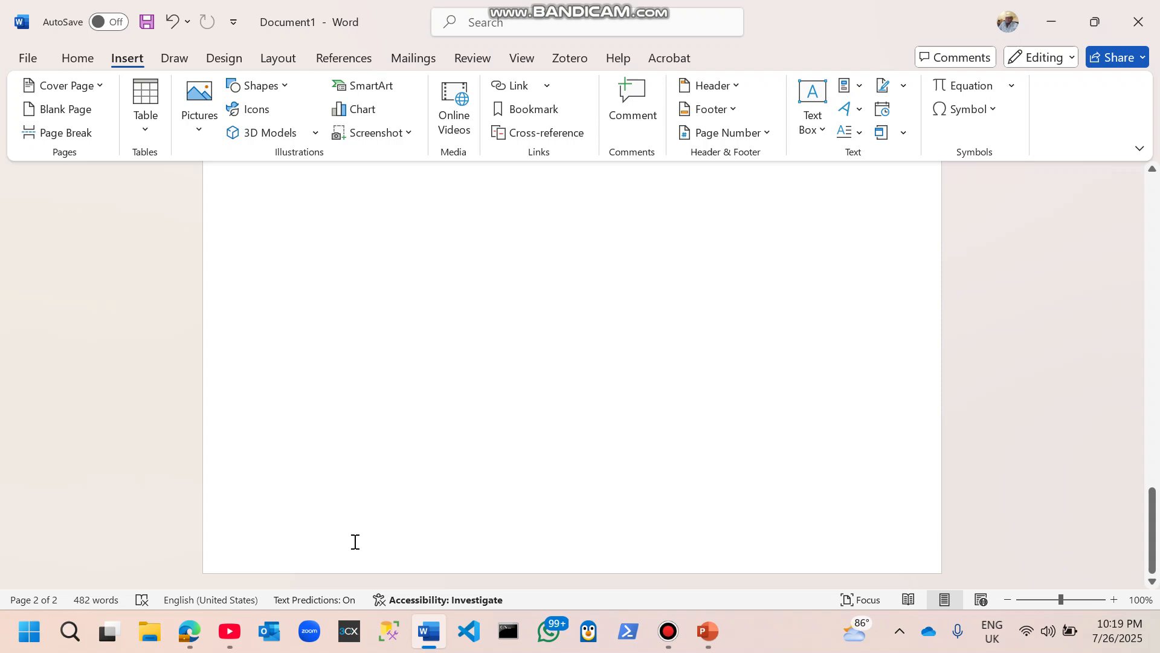
double_click(325, 545)
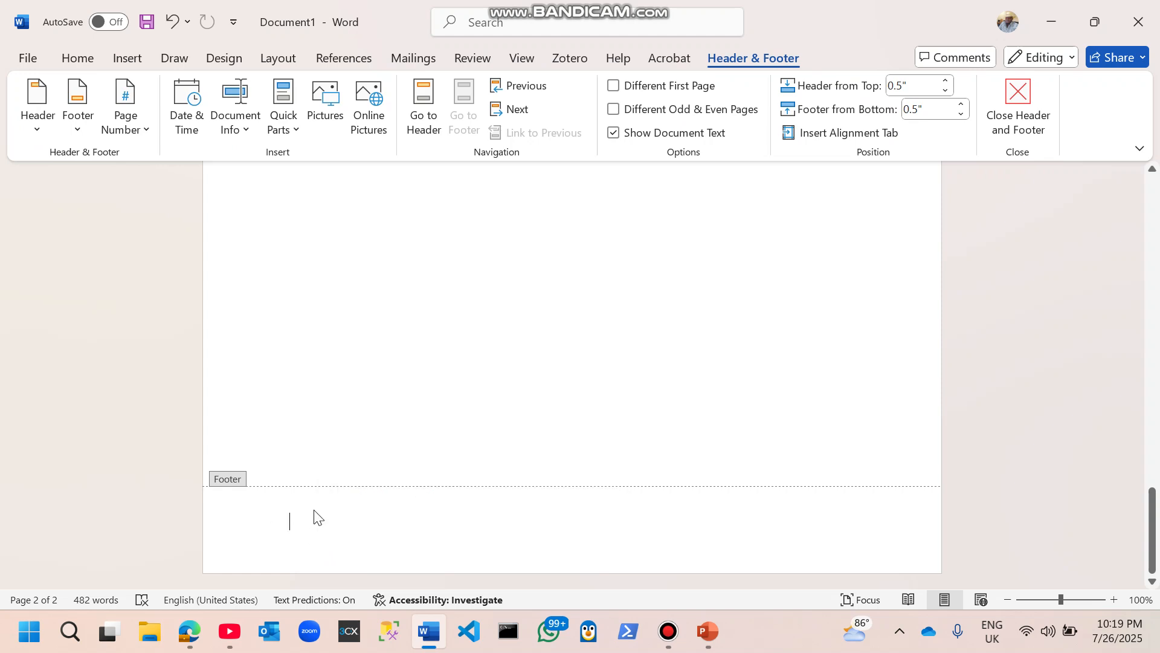
type("Auth")
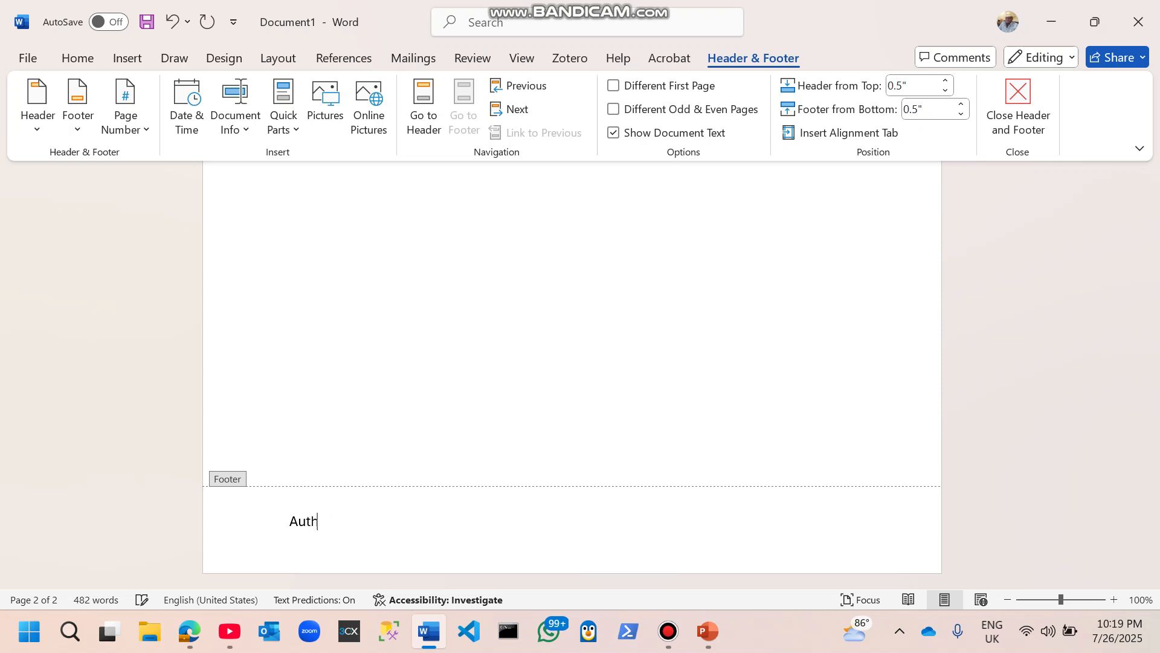
type("ir: Ldibba")
Step: Correct the footer's spelling to 'Author' and close footer editing
left_click(325, 521)
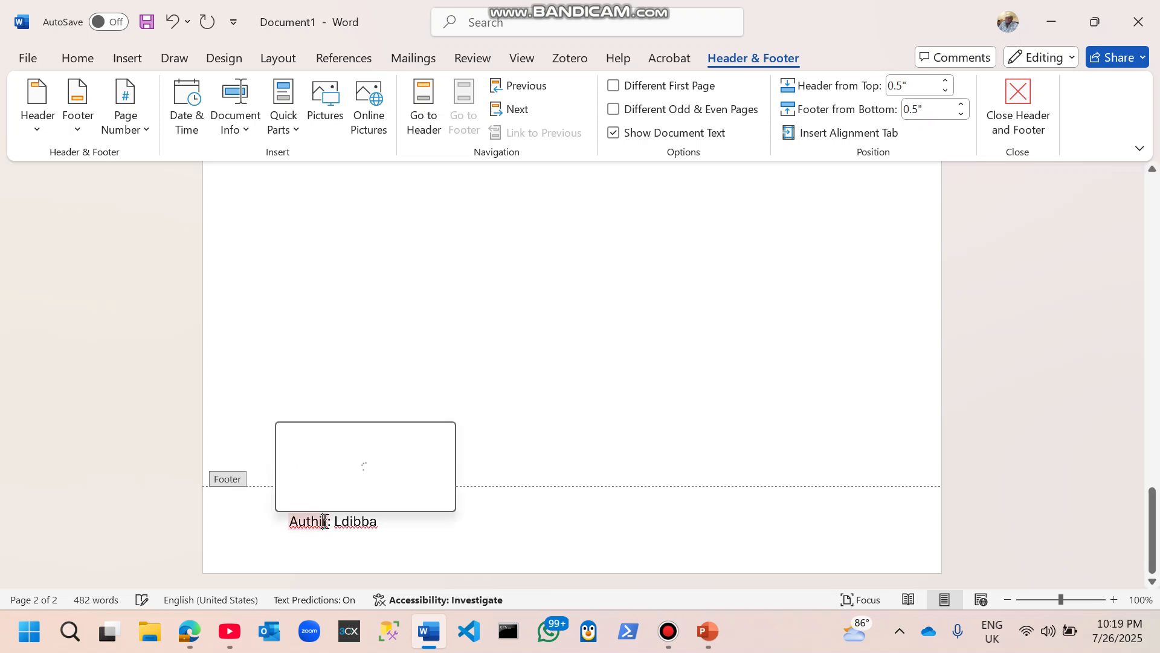
key("BackSpace")
type("o")
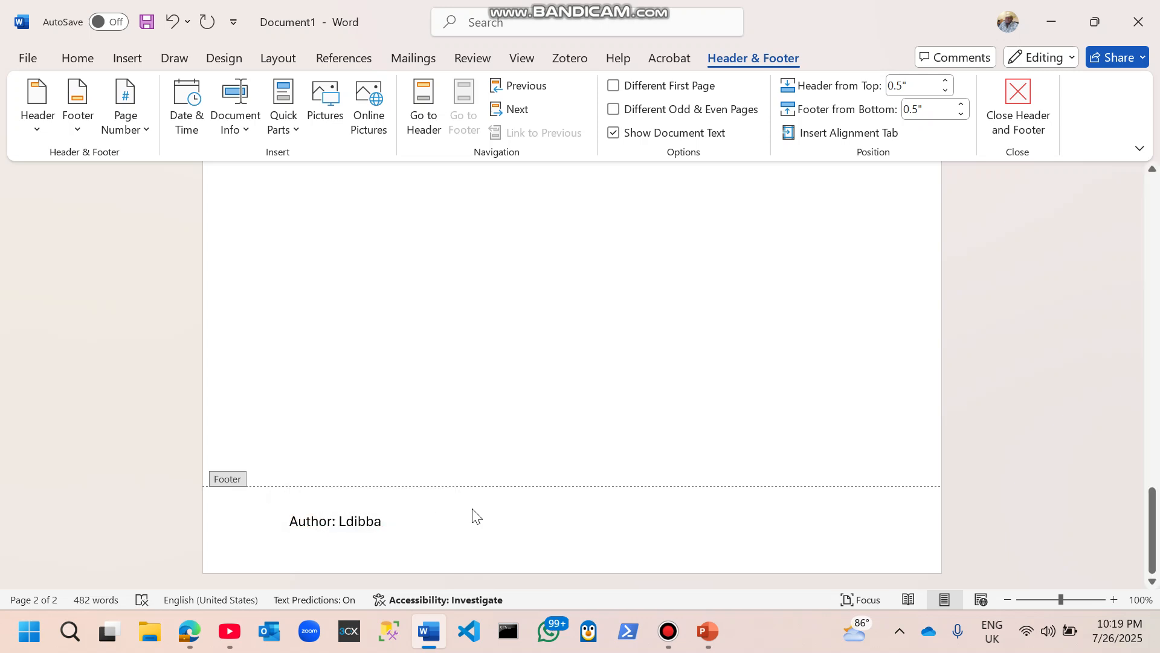
double_click(761, 381)
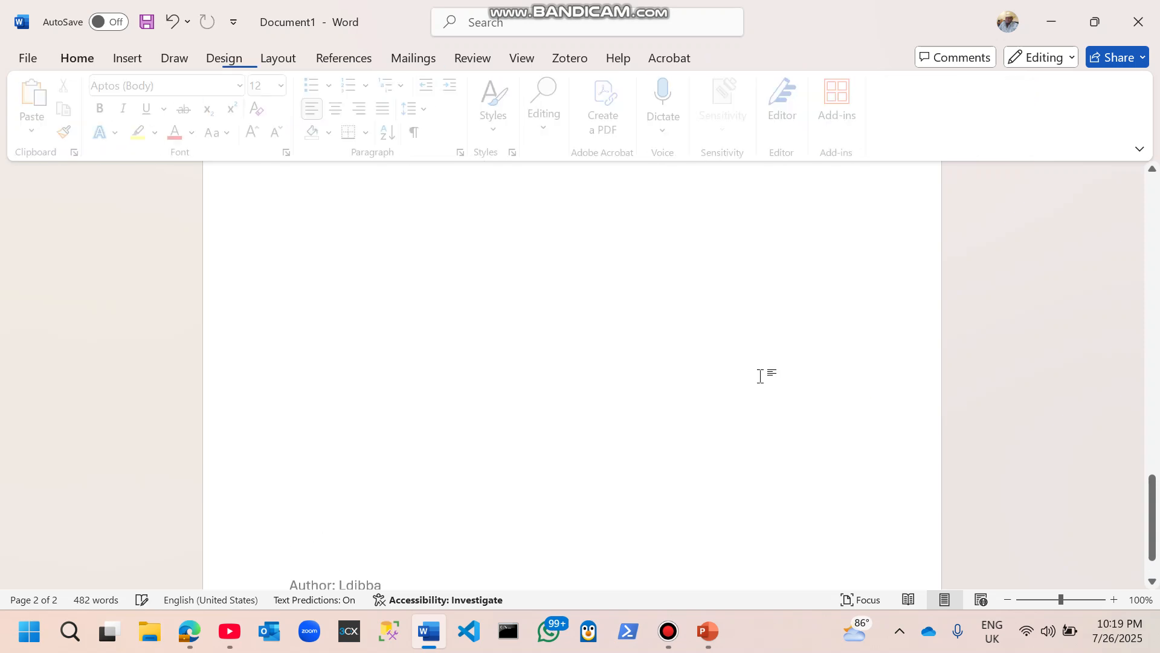
scroll(314, 437, "up", 15)
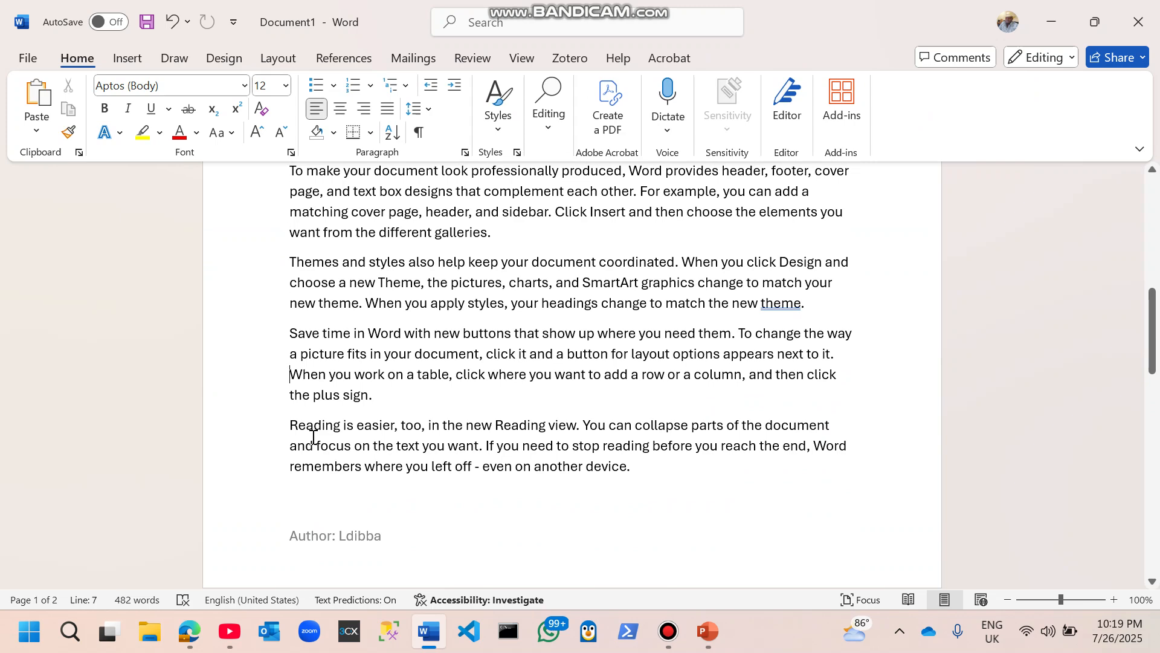
key("Down")
key("Down")
key("Down")
key("Down")
key("Down")
key("Down")
key("Down")
key("Down")
key("Down")
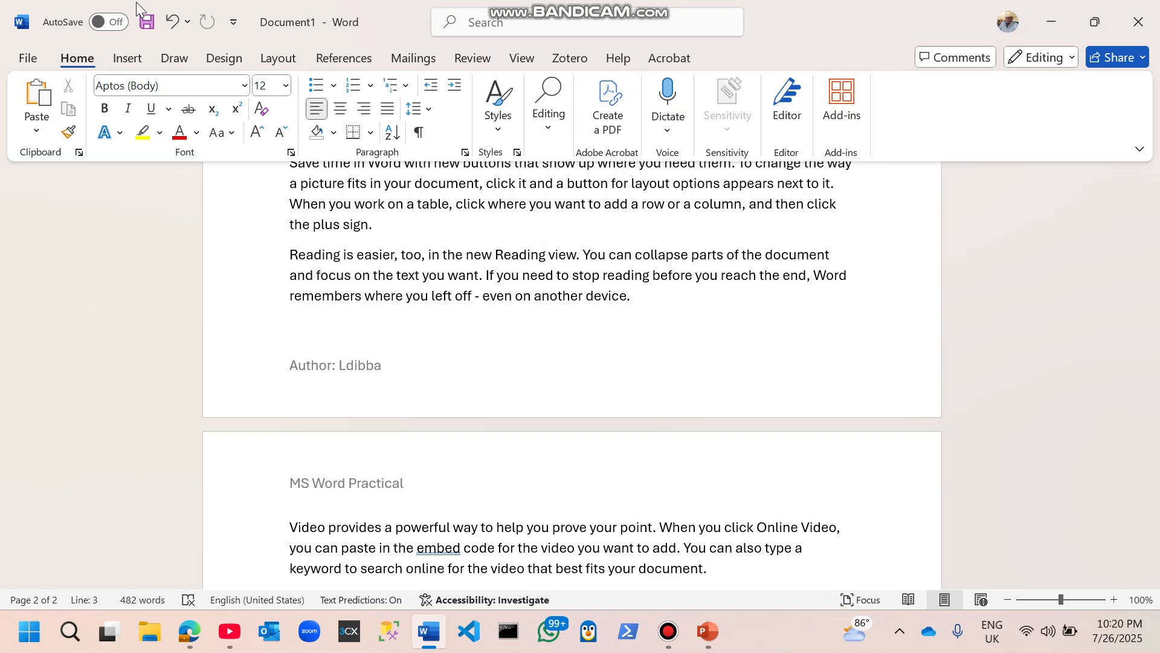
left_click(125, 58)
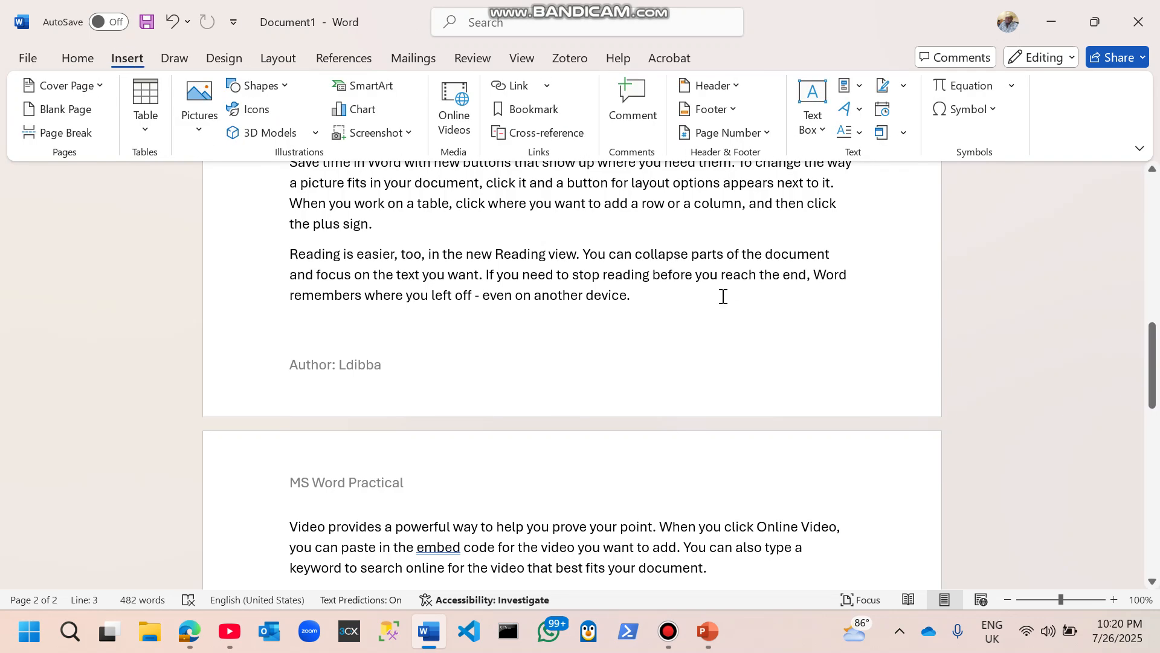